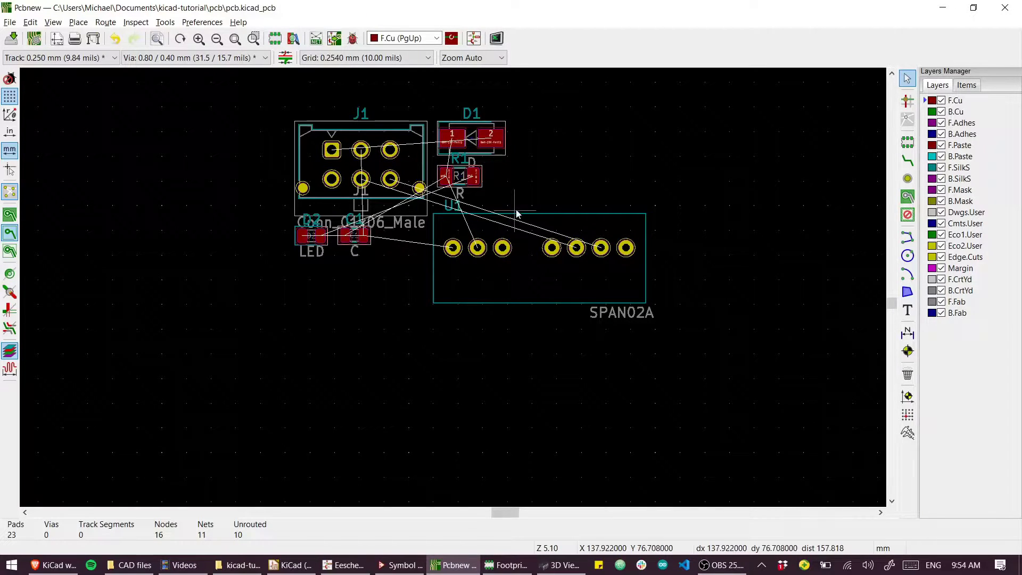
Add a MountingHole_3.2mm_M3 footprint to the board, just beside diode D1 and above U1
{"action": "middle_click_drag", "start_coordinate": [533, 193], "coordinate": [531, 263]}
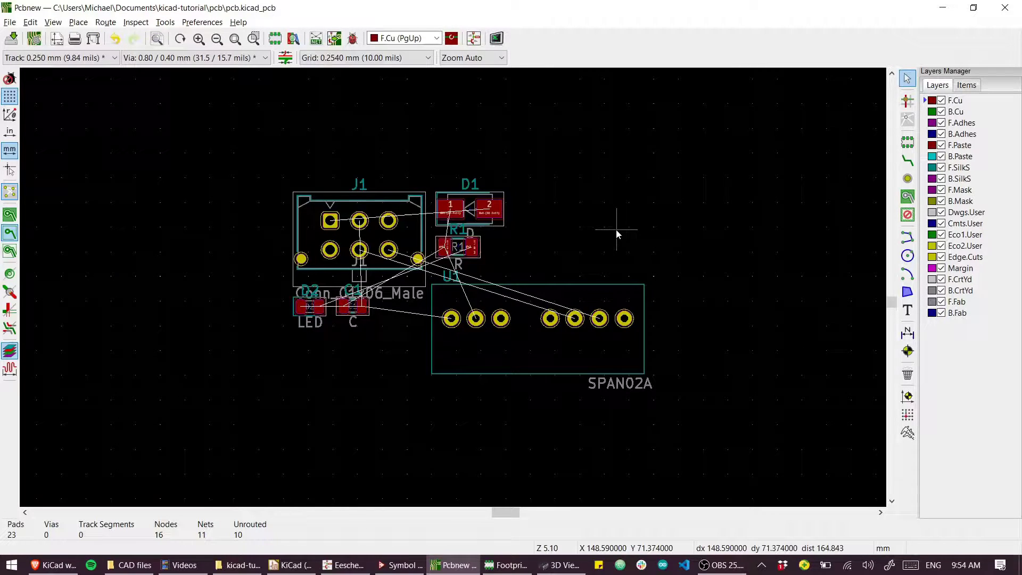
{"action": "left_click", "coordinate": [908, 142]}
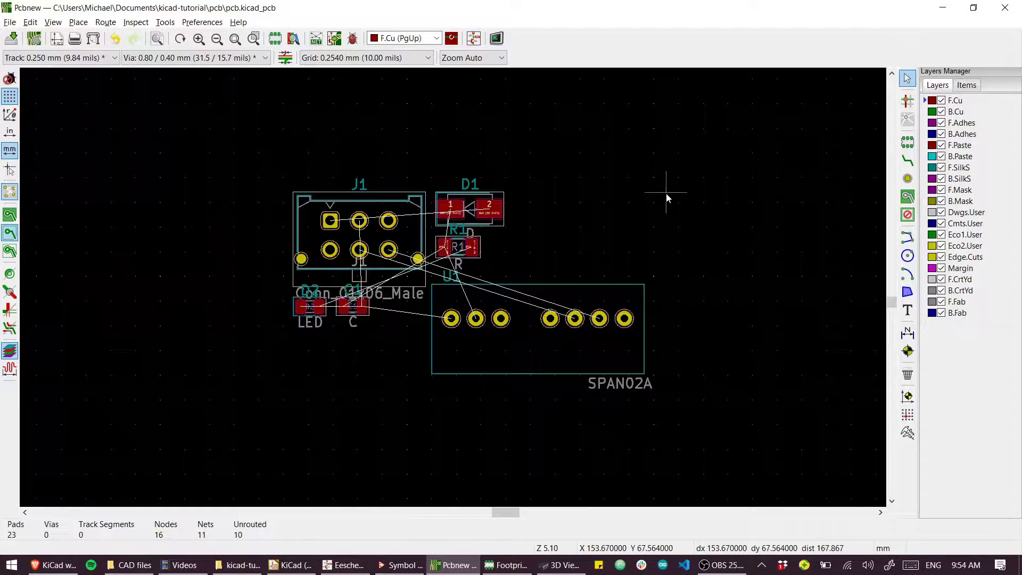
{"action": "left_click", "coordinate": [631, 185]}
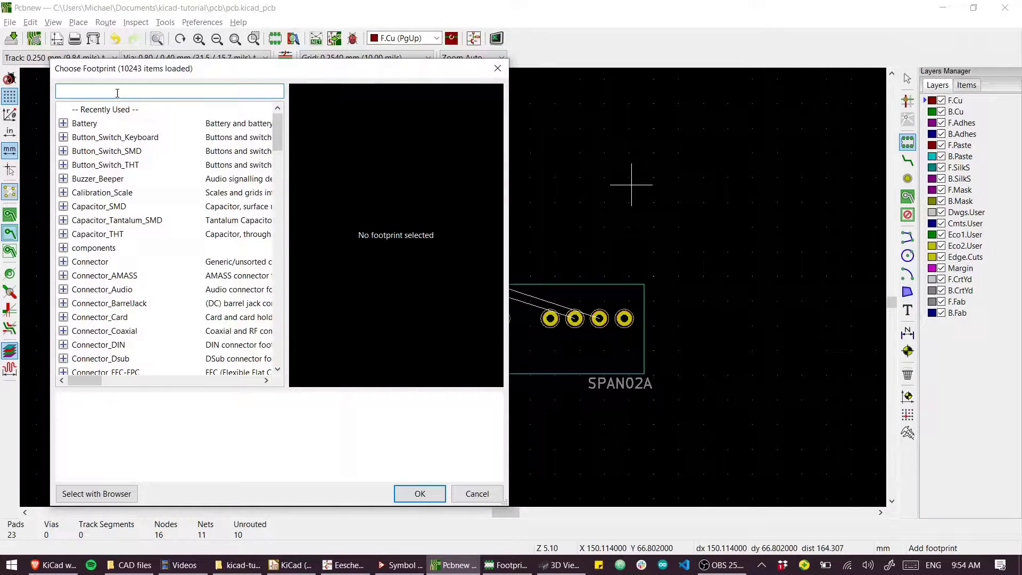
{"action": "type", "text": "moun"}
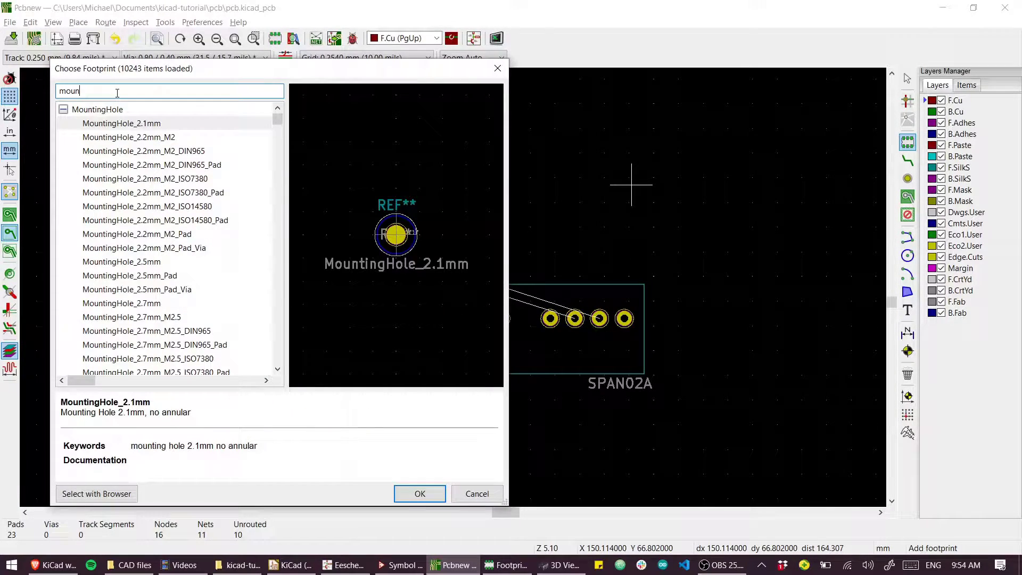
{"action": "scroll", "coordinate": [162, 330], "scroll_direction": "down", "scroll_amount": 6}
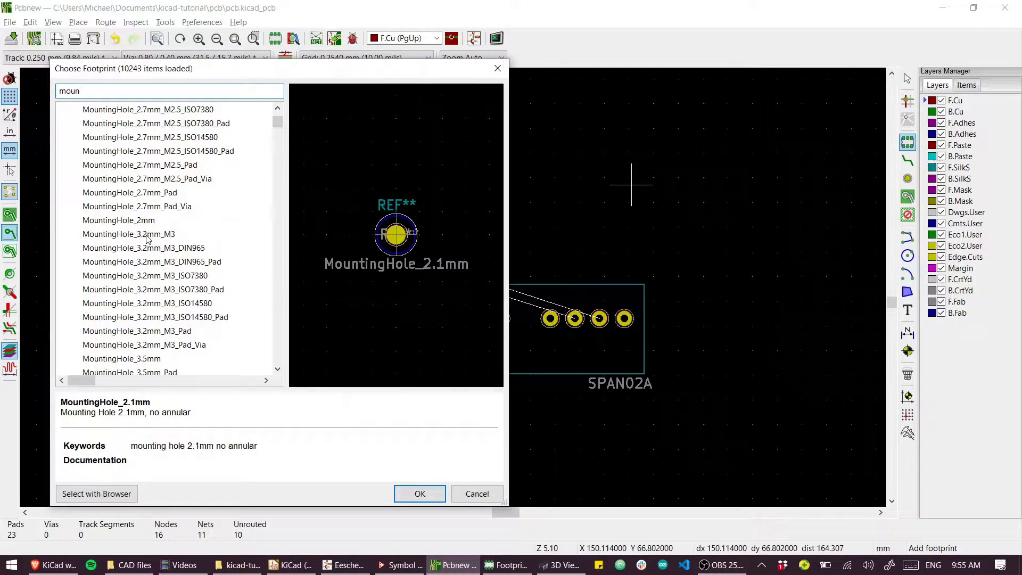
{"action": "double_click", "coordinate": [150, 235]}
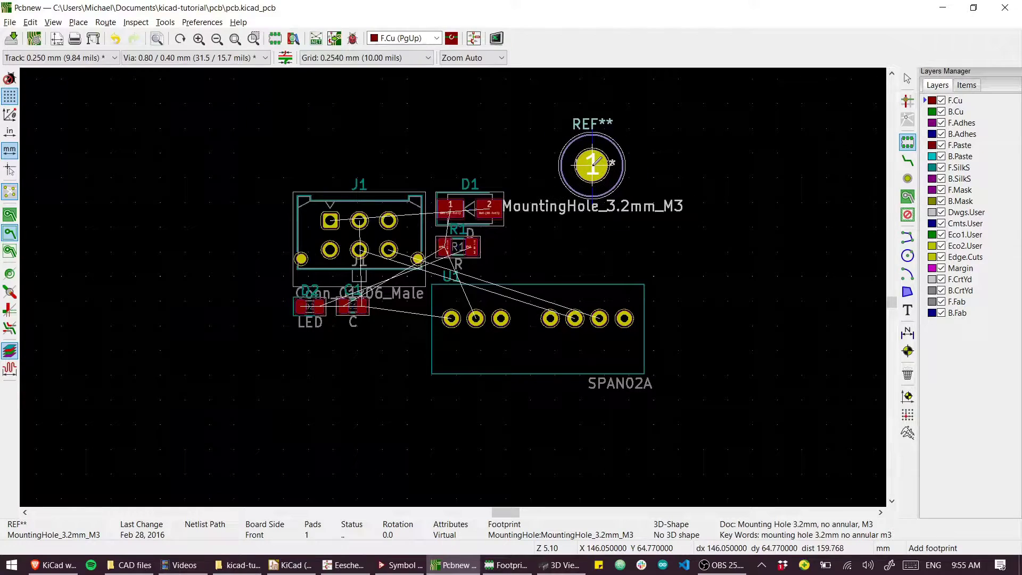
{"action": "left_click", "coordinate": [585, 219]}
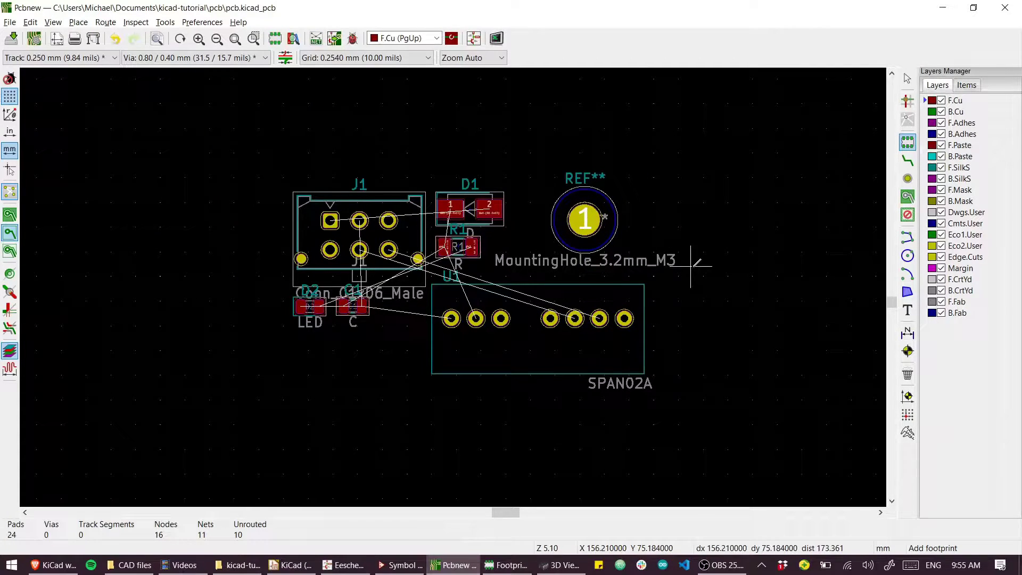
Inspect the placed mounting hole in the 3D Viewer and return to the board layout
{"action": "key", "text": "alt+3"}
{"action": "scroll", "coordinate": [607, 274], "scroll_direction": "up", "scroll_amount": 3}
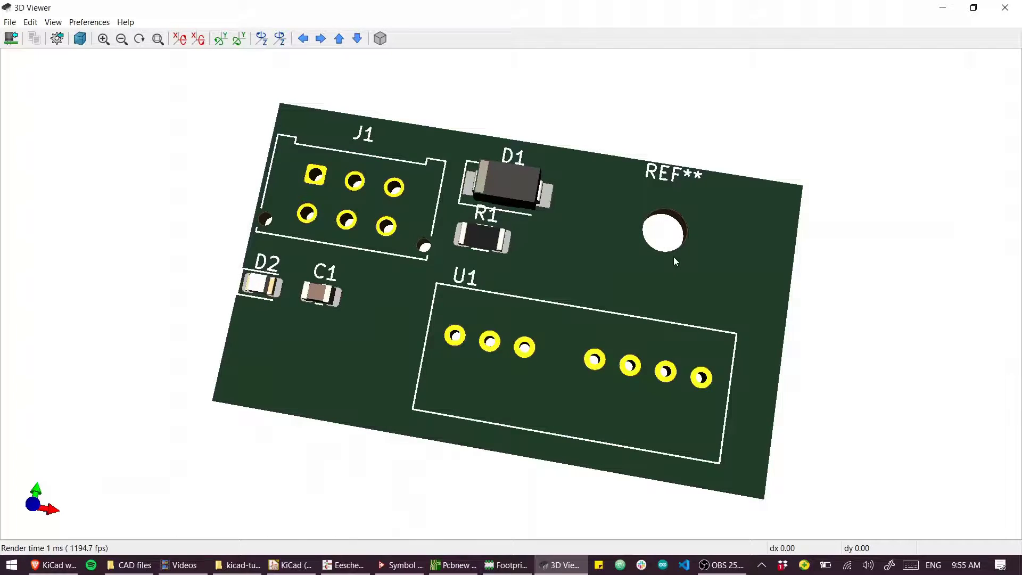
{"action": "key", "text": "alt+Tab"}
Set the grid to 2.5400 mm (100.00 mils) and leave the footprint placement command
{"action": "middle_click_drag", "start_coordinate": [701, 210], "coordinate": [713, 235]}
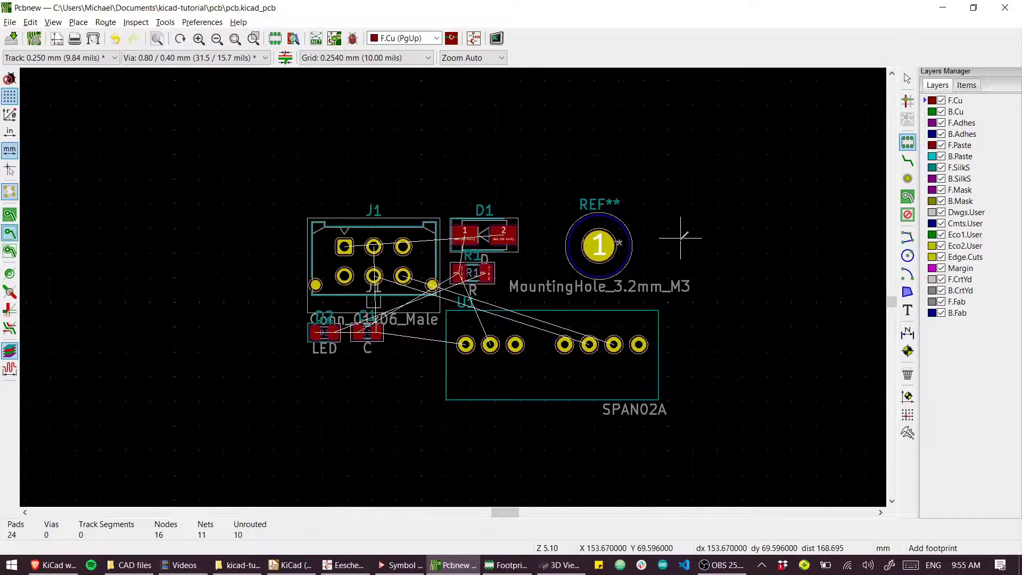
{"action": "left_click", "coordinate": [349, 57]}
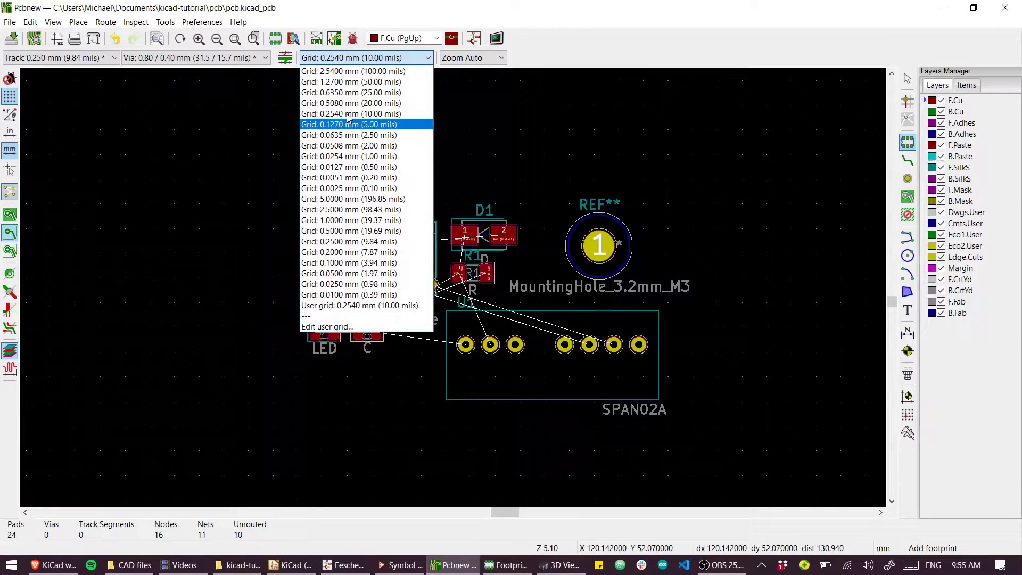
{"action": "left_click", "coordinate": [352, 71]}
{"action": "left_click", "coordinate": [594, 179]}
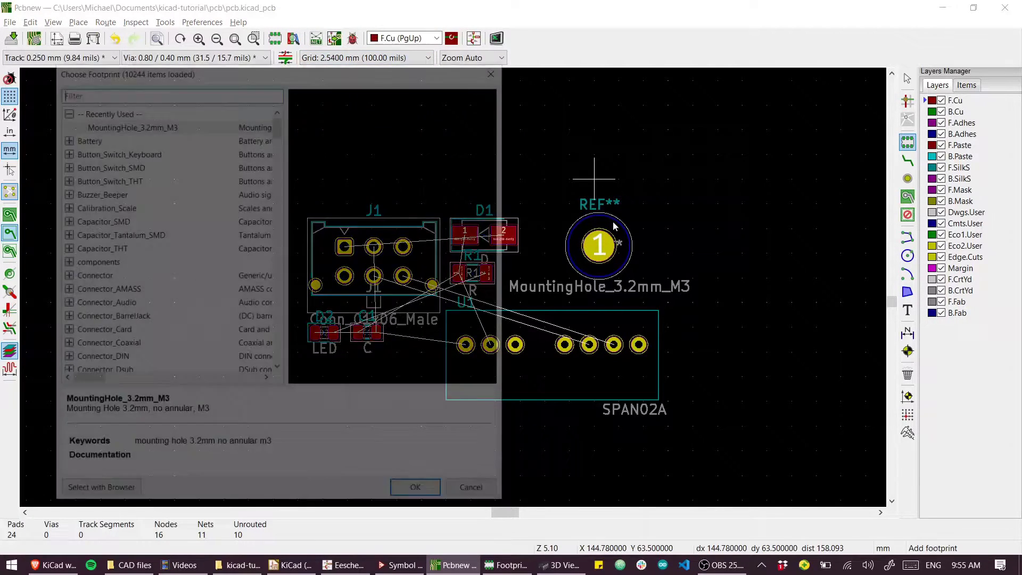
{"action": "key", "text": "Escape"}
{"action": "key", "text": "Escape"}
Move the mounting hole up and left of connector J1, to X 109.22 mm, Y 60.96 mm
{"action": "left_click", "coordinate": [588, 218]}
{"action": "scroll", "coordinate": [587, 219], "scroll_direction": "up", "scroll_amount": 2}
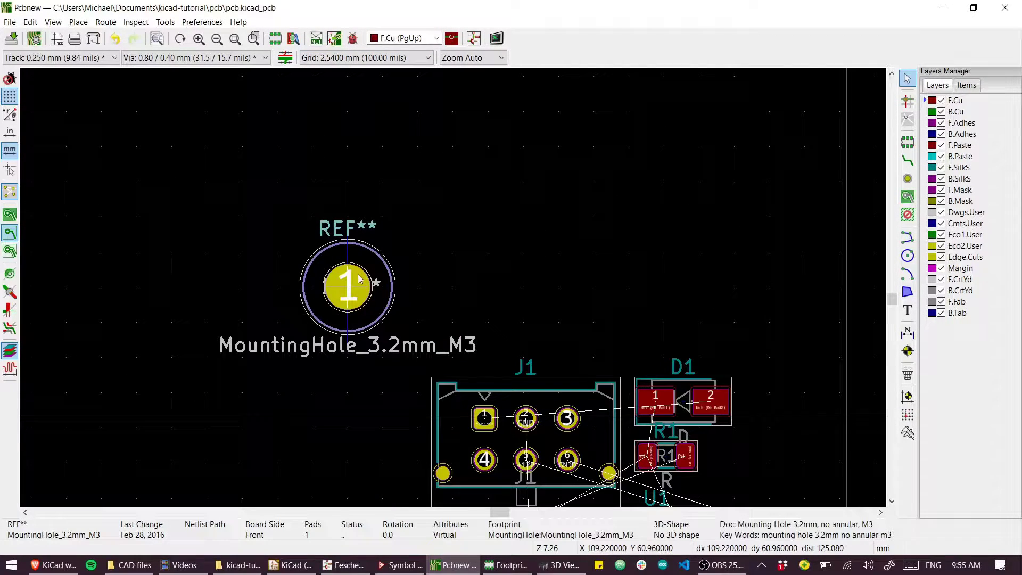
{"action": "double_click", "coordinate": [351, 290]}
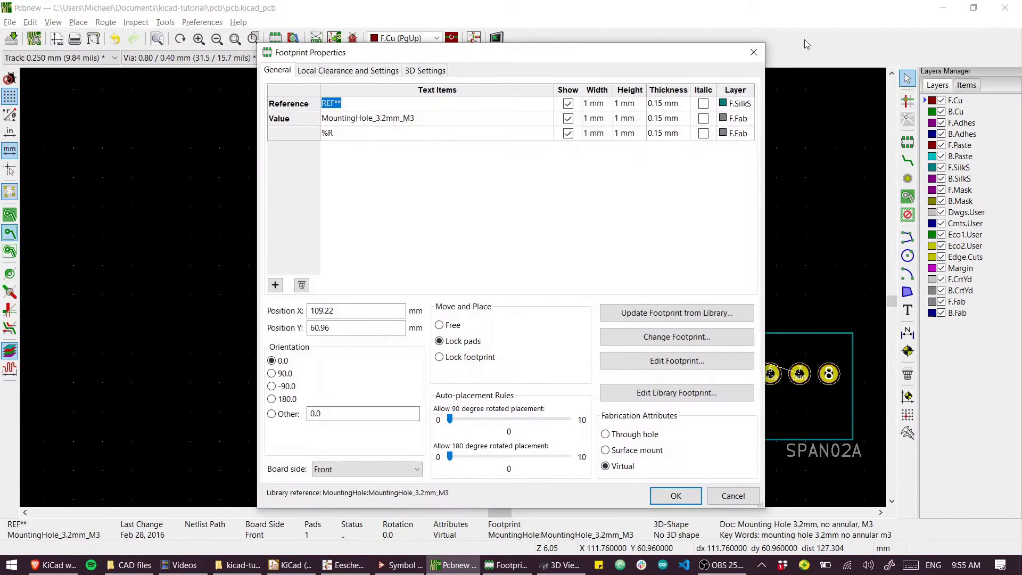
{"action": "left_click", "coordinate": [753, 53]}
Copy the mounting hole by its centre, paste the copy on top of the original and move it exactly 30 mm in X
{"action": "key", "text": "ctrl+c"}
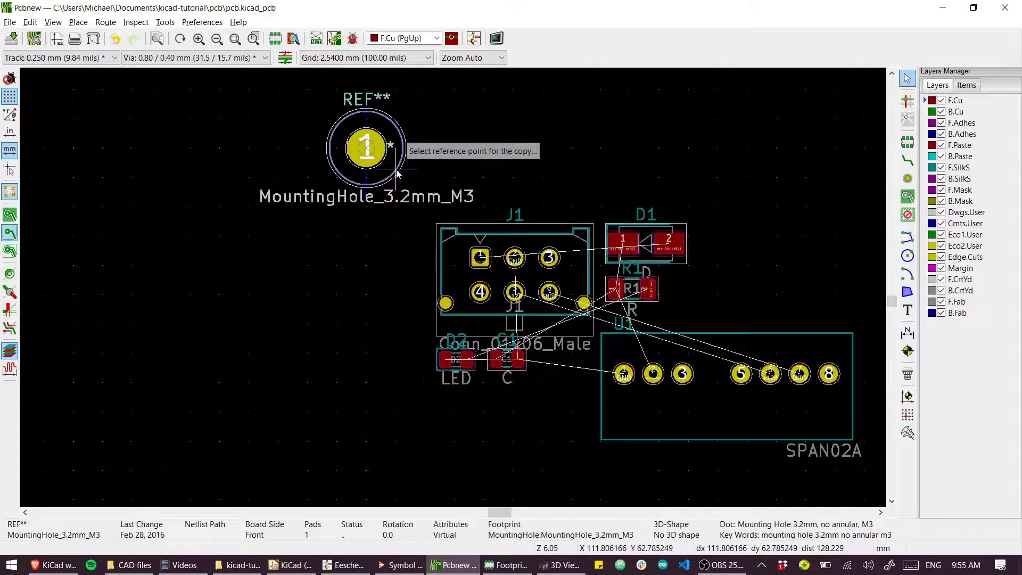
{"action": "left_click", "coordinate": [367, 149]}
{"action": "key", "text": "Escape"}
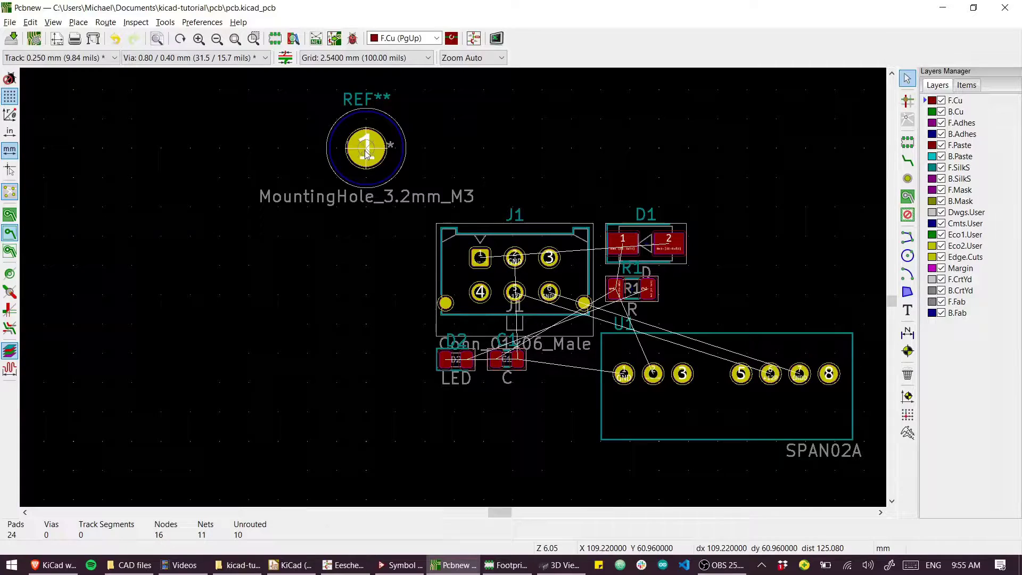
{"action": "left_click", "coordinate": [391, 177]}
{"action": "key", "text": "ctrl+shift+m"}
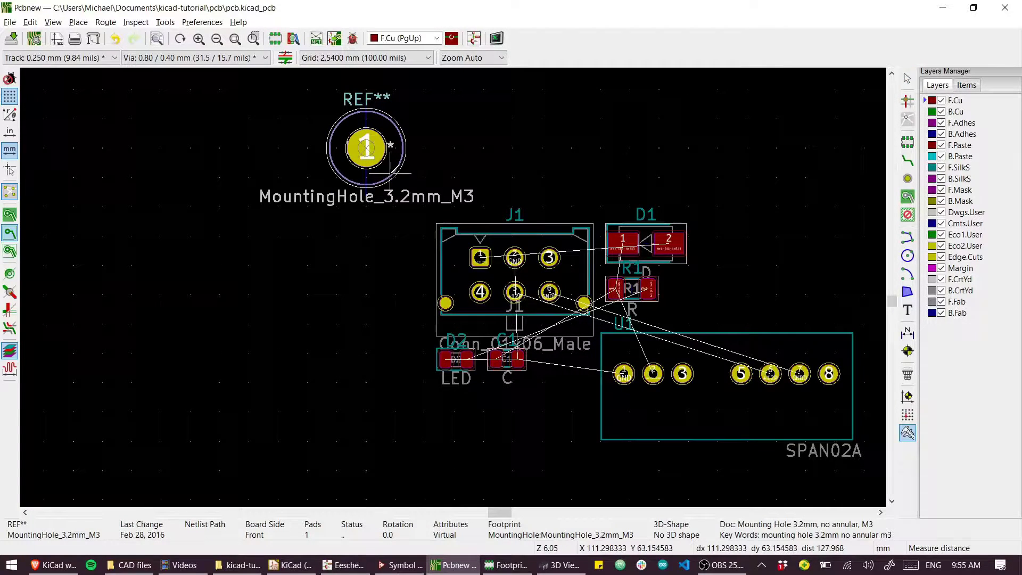
{"action": "key", "text": "Escape"}
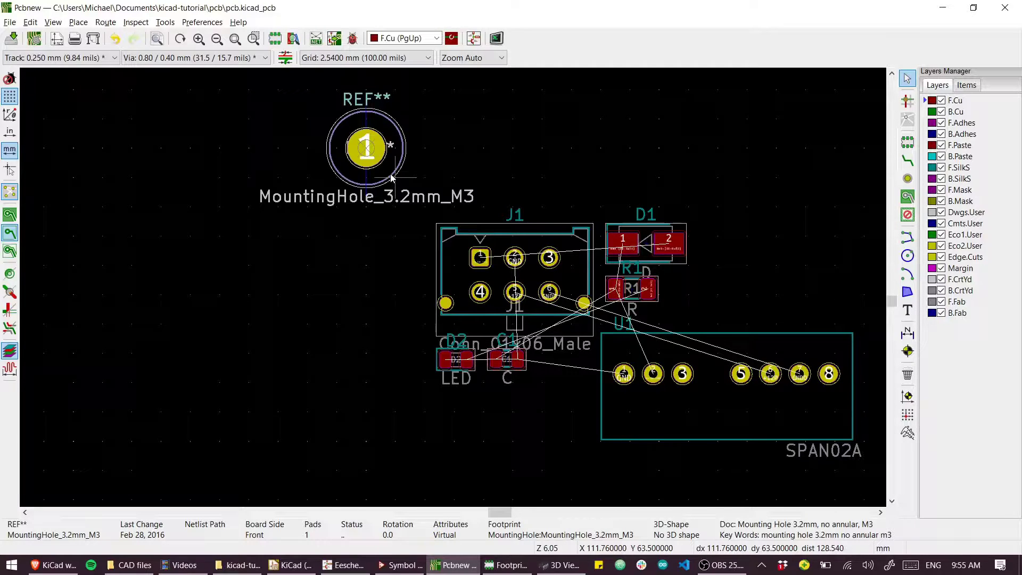
{"action": "key", "text": "ctrl+m"}
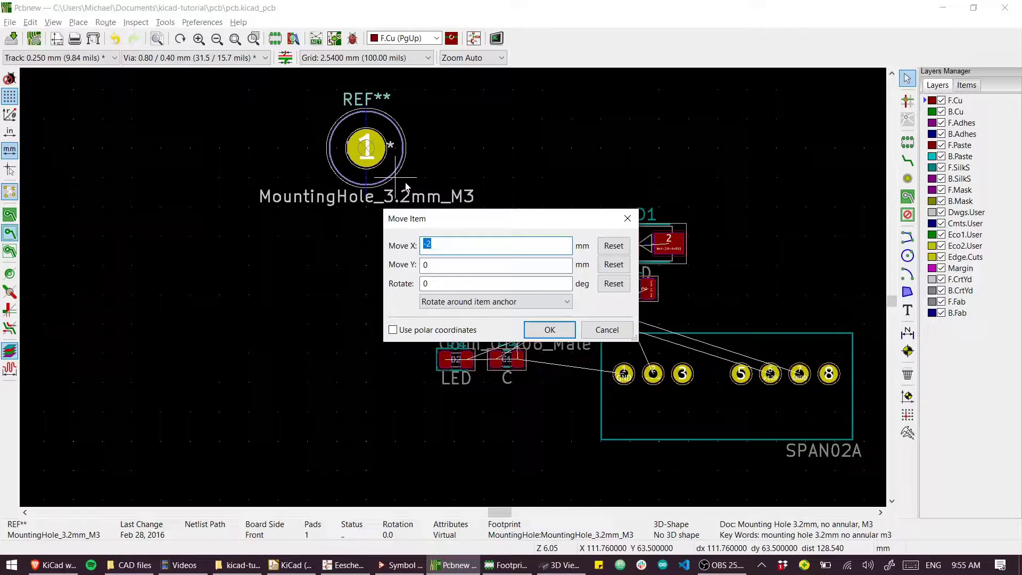
{"action": "type", "text": "30"}
{"action": "key", "text": "Return"}
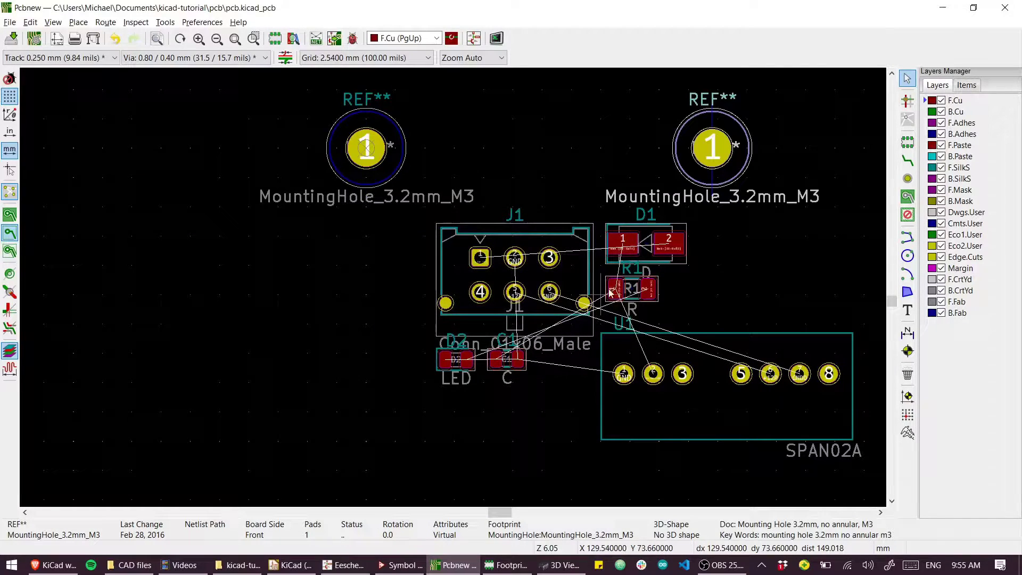
{"action": "left_click", "coordinate": [750, 224]}
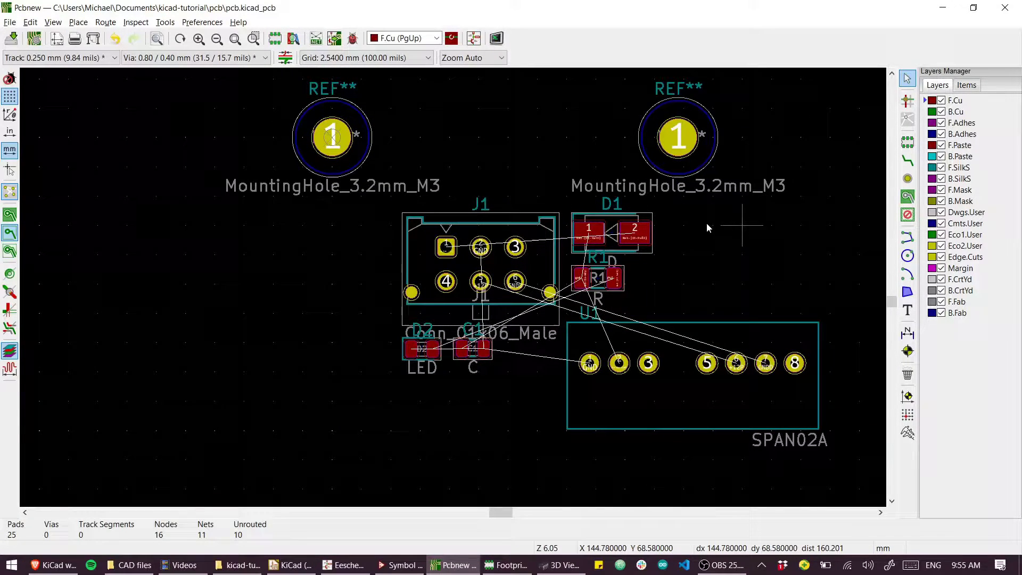
Copy both mounting holes by the left hole's centre, paste them in place and move the copies exactly 25 mm in Y
{"action": "left_click", "coordinate": [371, 147]}
{"action": "left_click", "coordinate": [642, 153], "text": "shift"}
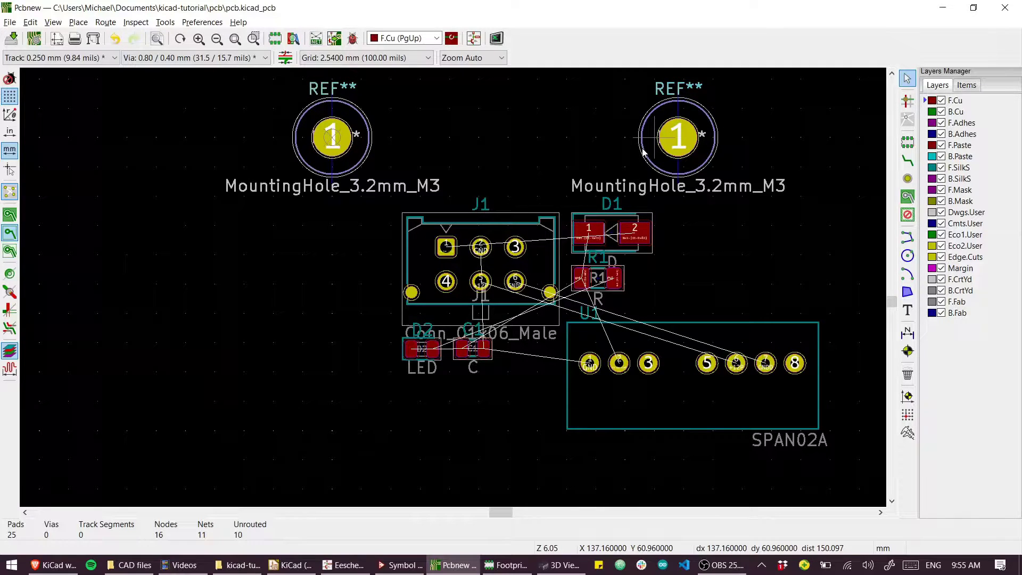
{"action": "key", "text": "ctrl+c"}
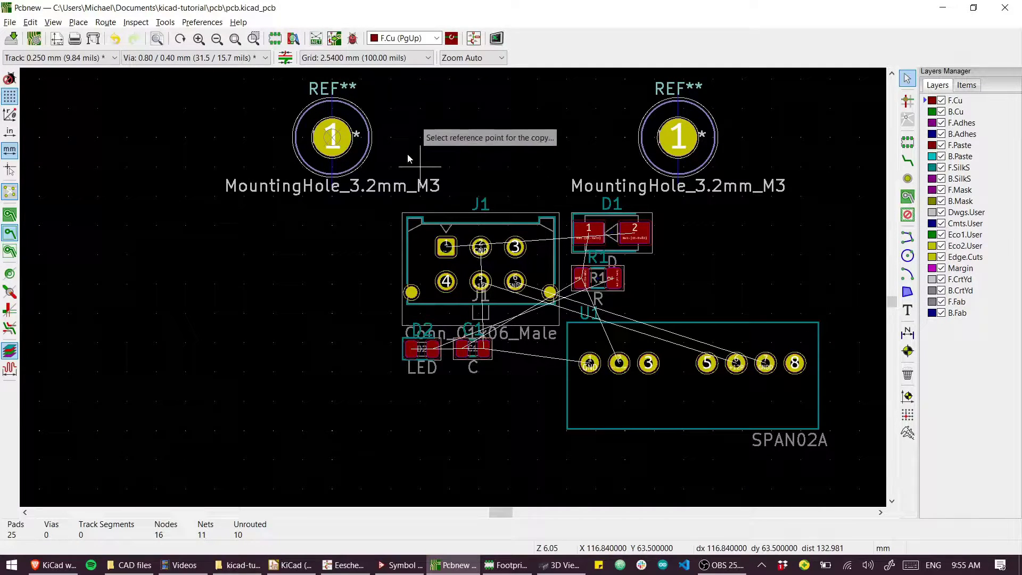
{"action": "left_click", "coordinate": [332, 139]}
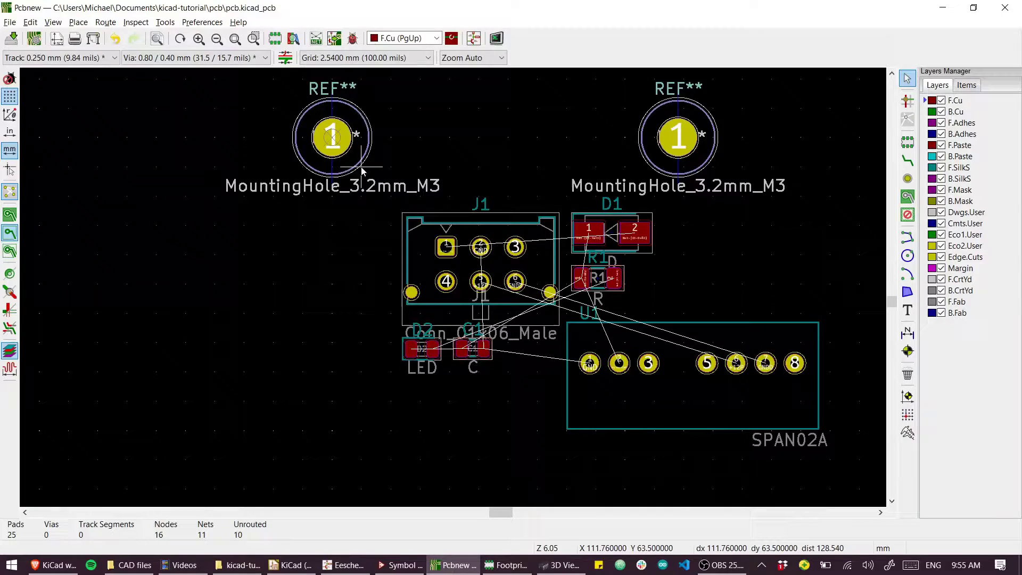
{"action": "key", "text": "ctrl+v"}
{"action": "left_click", "coordinate": [335, 143]}
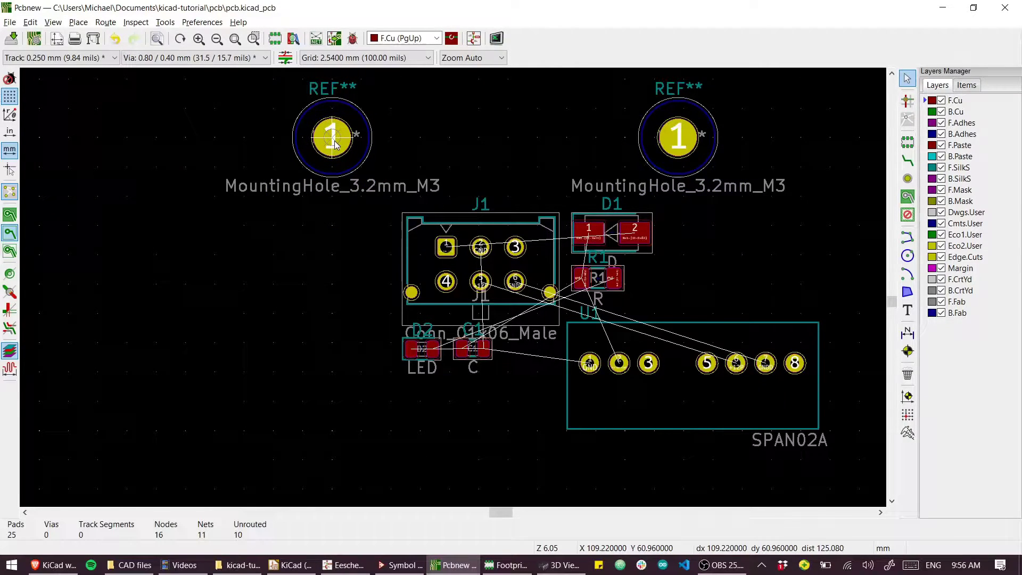
{"action": "key", "text": "ctrl+m"}
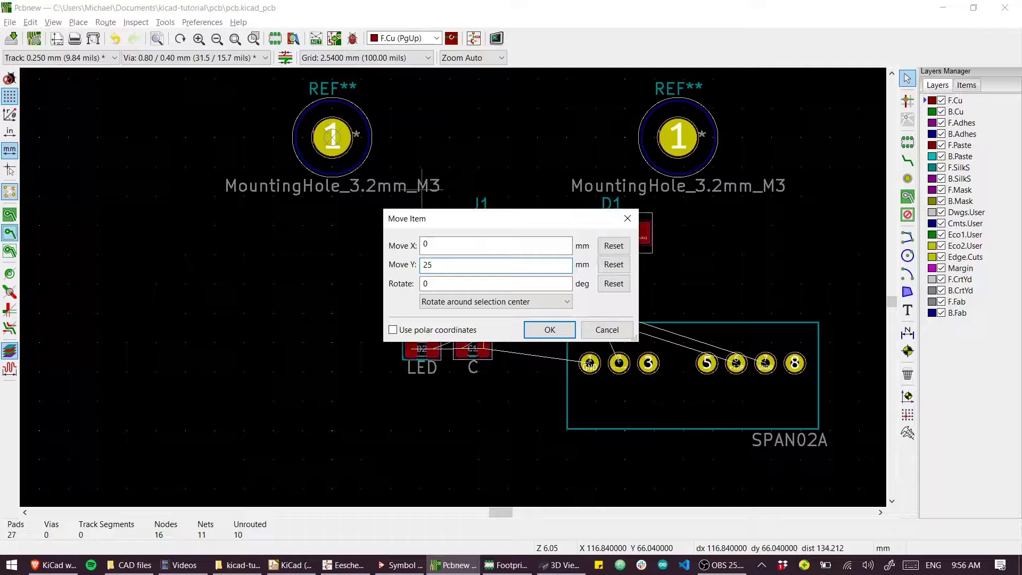
{"action": "key", "text": "Return"}
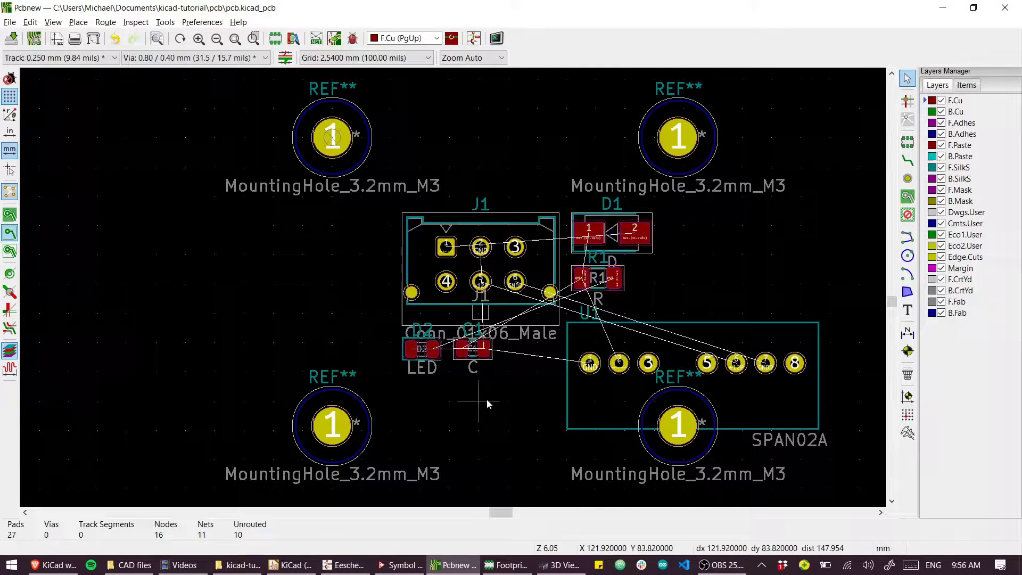
Move J1, D1, R1, D2, C1 and U1 together out of the mounting hole rectangle, to its left
{"action": "mouse_move", "coordinate": [486, 400]}
{"action": "middle_mouse_down"}
{"action": "mouse_move", "coordinate": [498, 353]}
{"action": "mouse_move", "coordinate": [496, 388]}
{"action": "middle_mouse_up"}
{"action": "left_click_drag", "start_coordinate": [401, 167], "coordinate": [840, 415]}
{"action": "middle_click_drag", "start_coordinate": [840, 416], "coordinate": [819, 415]}
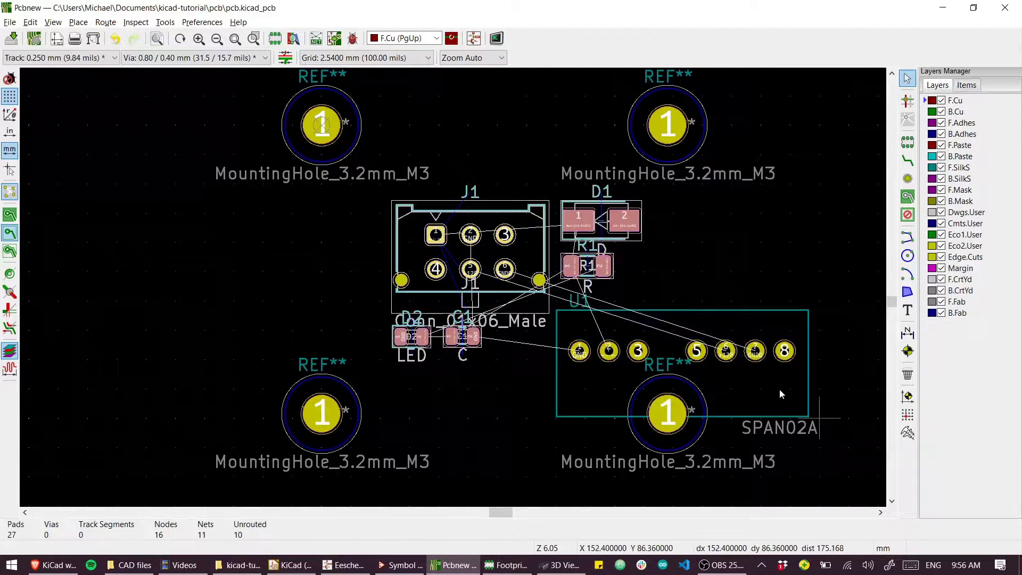
{"action": "left_click", "coordinate": [686, 329], "text": "shift"}
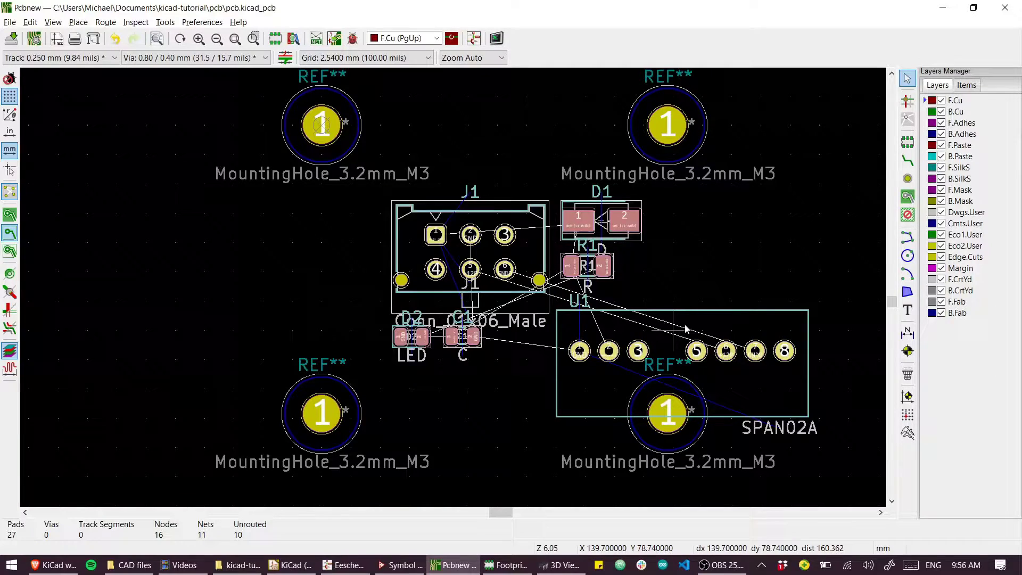
{"action": "left_click_drag", "start_coordinate": [685, 329], "coordinate": [228, 250]}
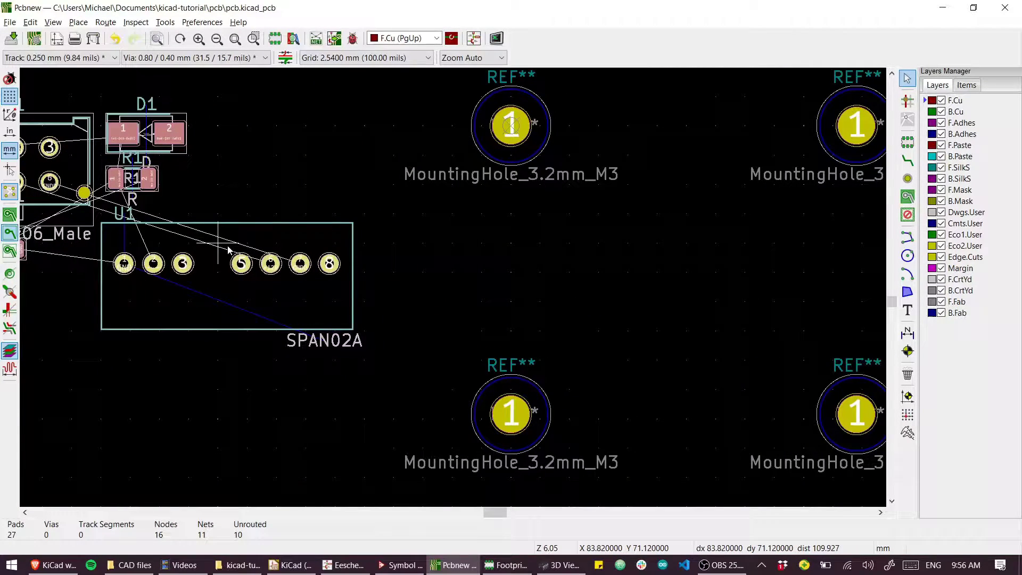
{"action": "left_click", "coordinate": [554, 283]}
On the Edge.Cuts layer, draw a 90° corner arc of 5.08 mm radius centred on the upper-left mounting hole
{"action": "middle_click_drag", "start_coordinate": [530, 390], "coordinate": [325, 375]}
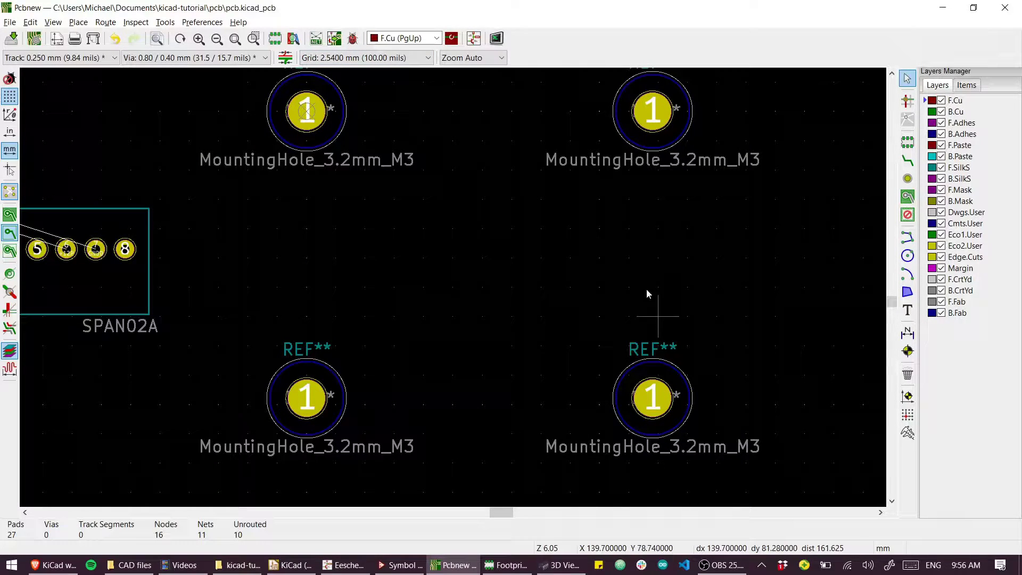
{"action": "left_click", "coordinate": [908, 275]}
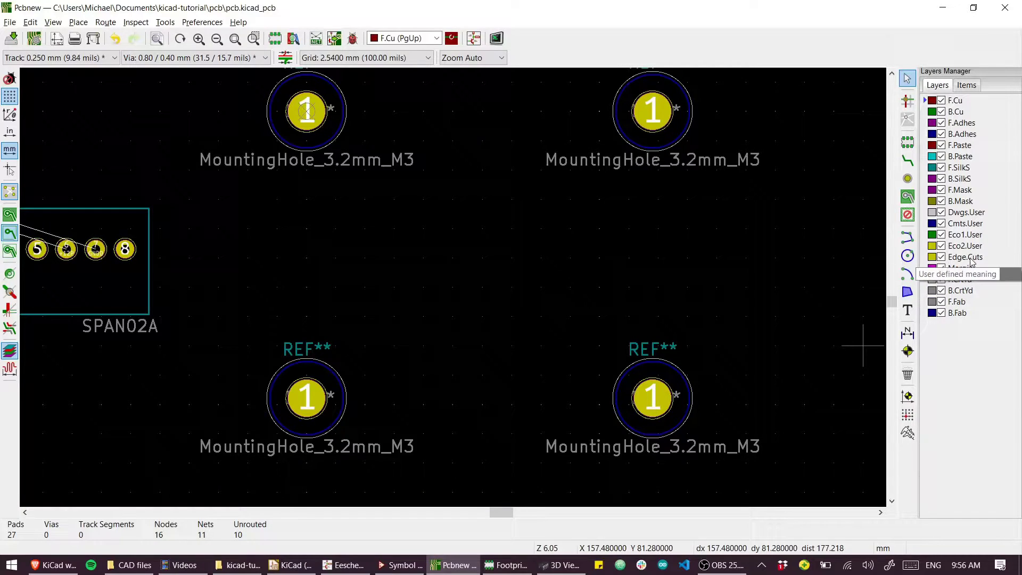
{"action": "left_click", "coordinate": [966, 257]}
{"action": "left_click", "coordinate": [907, 275]}
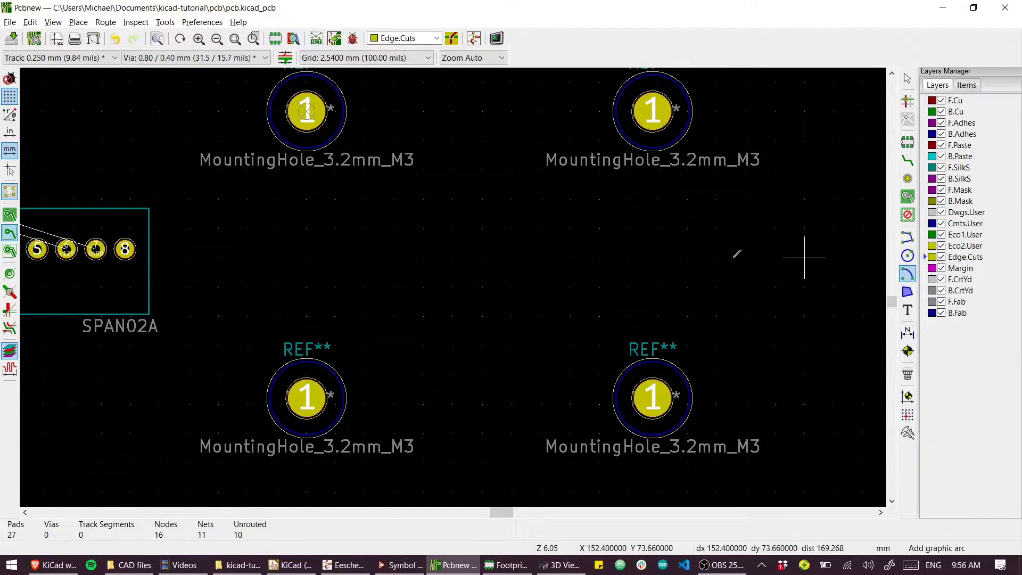
{"action": "middle_click_drag", "start_coordinate": [663, 145], "coordinate": [628, 217]}
{"action": "scroll", "coordinate": [617, 184], "scroll_direction": "up", "scroll_amount": 3}
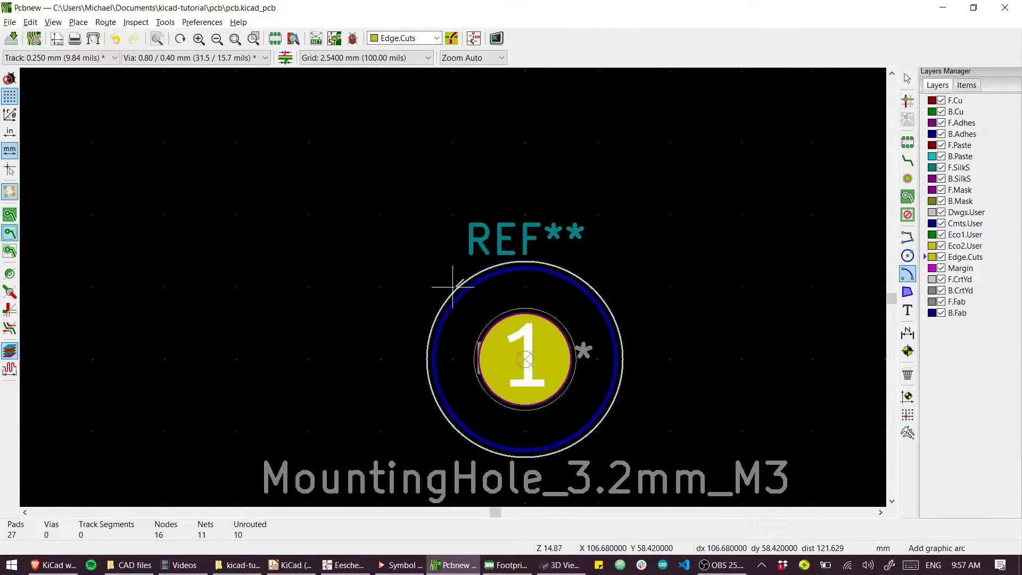
{"action": "left_click", "coordinate": [526, 357]}
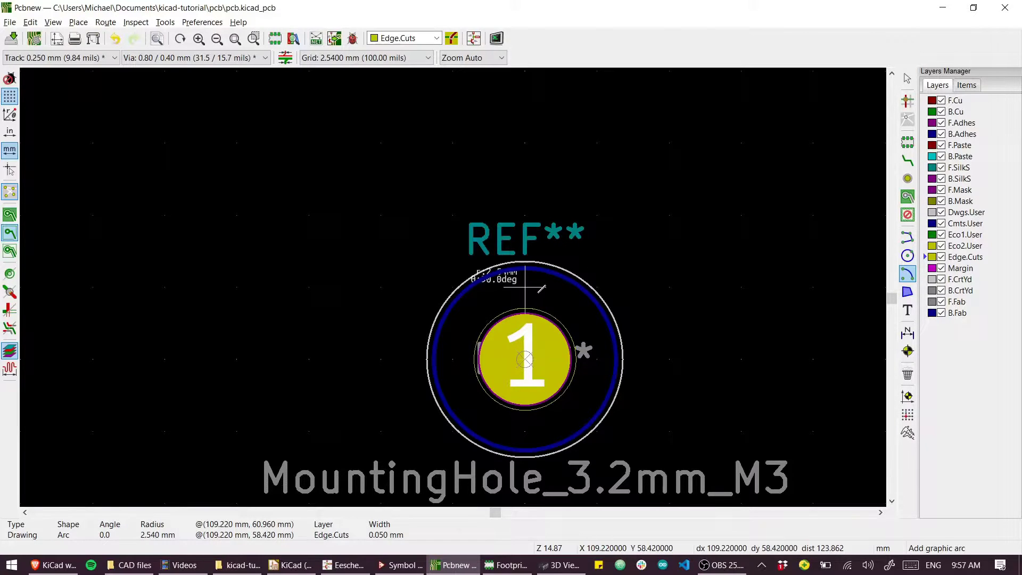
{"action": "left_click", "coordinate": [527, 214]}
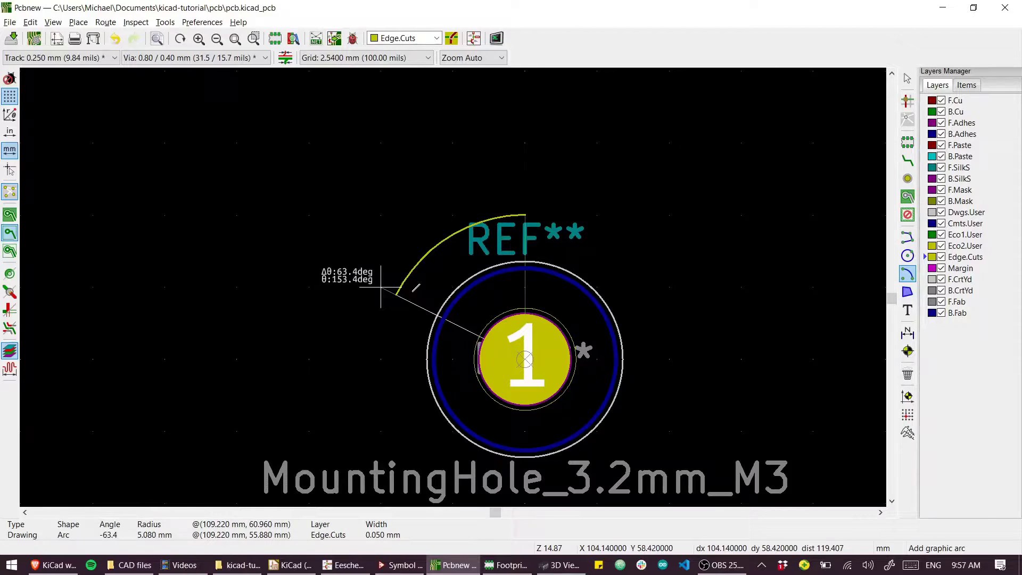
{"action": "left_click", "coordinate": [382, 358]}
{"action": "scroll", "coordinate": [455, 285], "scroll_direction": "down", "scroll_amount": 4}
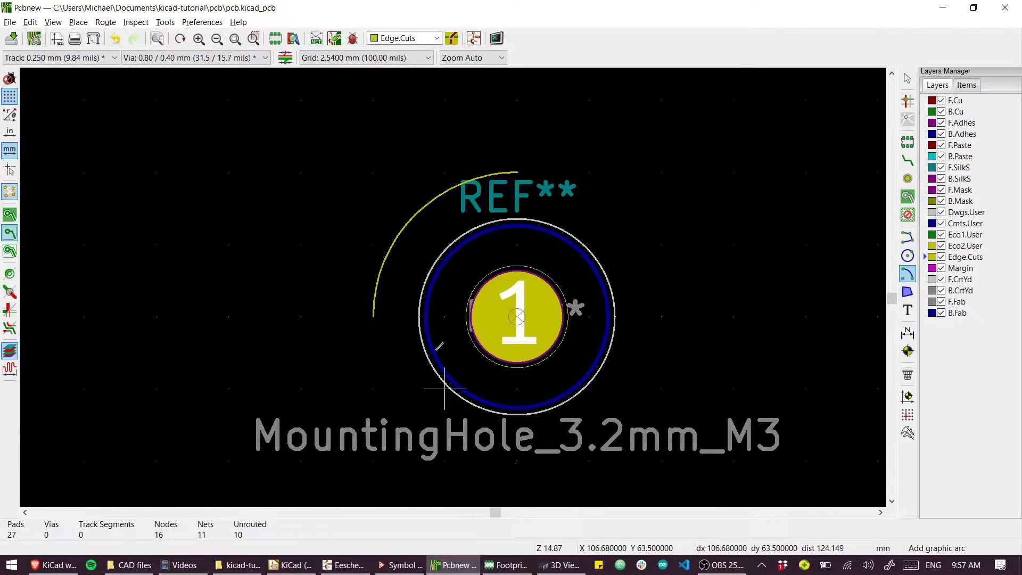
Set the grid origin at the centre of the upper-right mounting hole
{"action": "scroll", "coordinate": [457, 284], "scroll_direction": "down", "scroll_amount": 4}
{"action": "scroll", "coordinate": [457, 285], "scroll_direction": "up", "scroll_amount": 8}
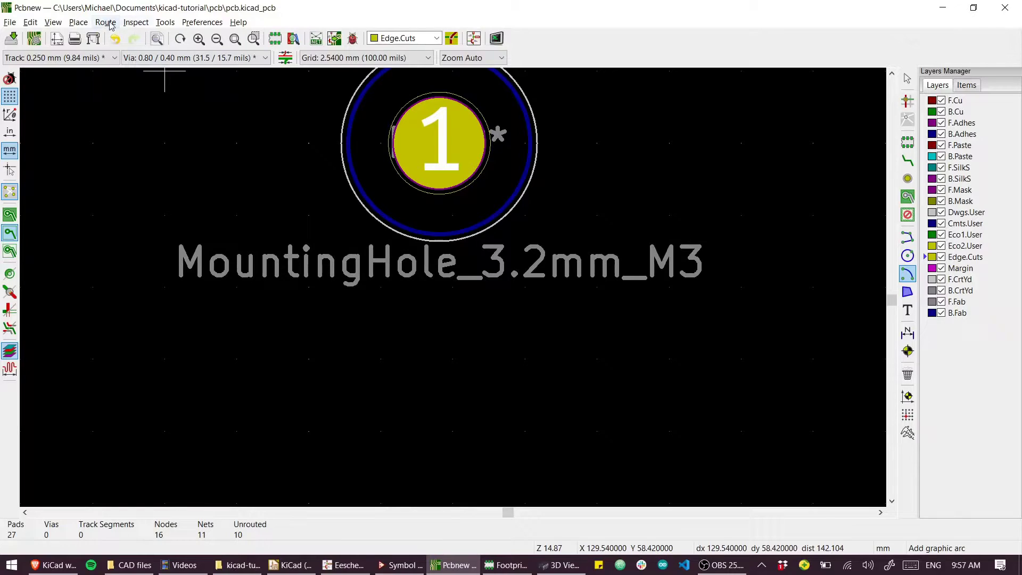
{"action": "left_click", "coordinate": [78, 23]}
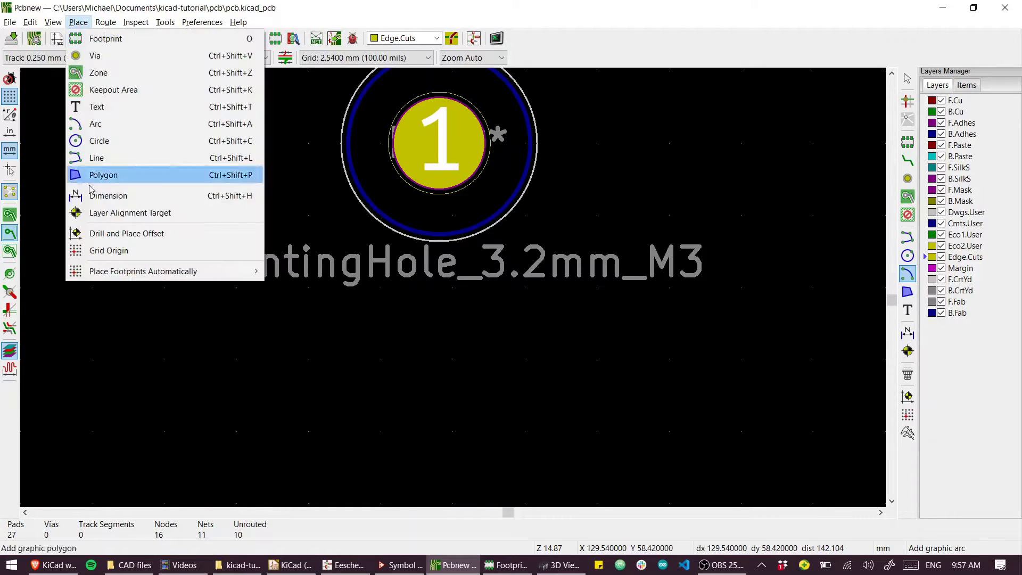
{"action": "left_click", "coordinate": [109, 251]}
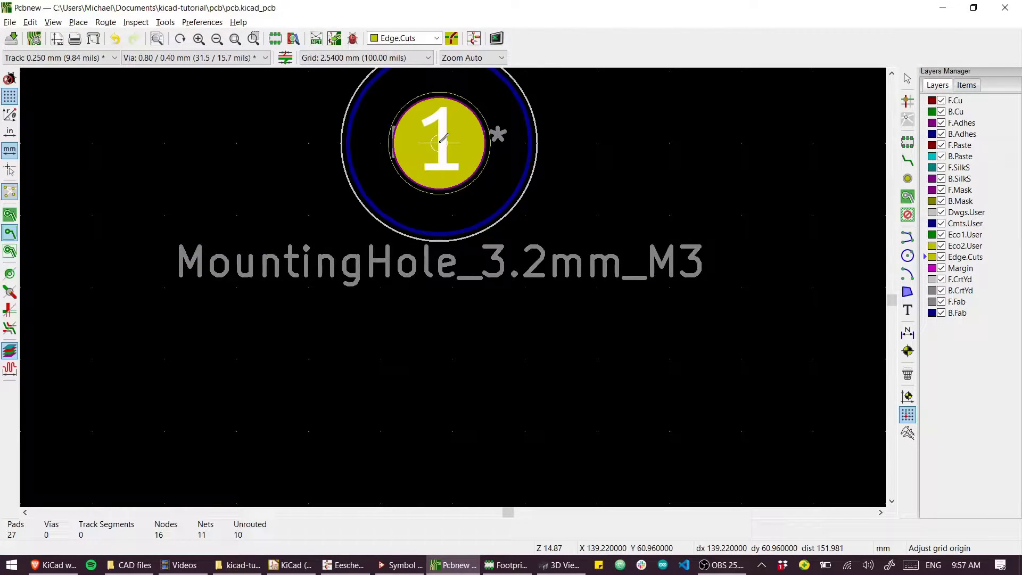
Draw a 90° corner arc of 5.08 mm radius centred on the upper-right mounting hole
{"action": "left_click", "coordinate": [908, 274]}
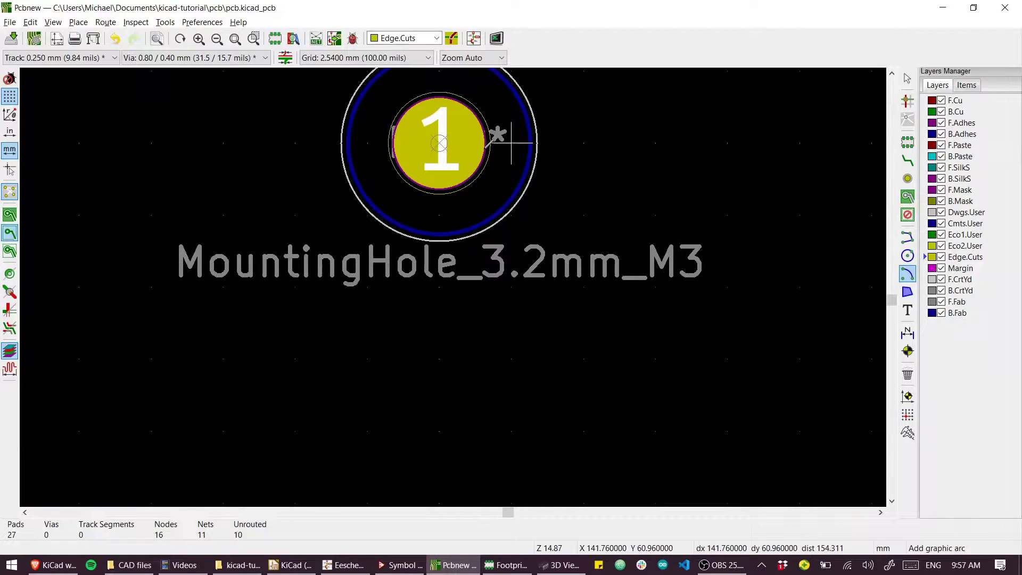
{"action": "scroll", "coordinate": [458, 209], "scroll_direction": "up", "scroll_amount": 1}
{"action": "left_click", "coordinate": [422, 212]}
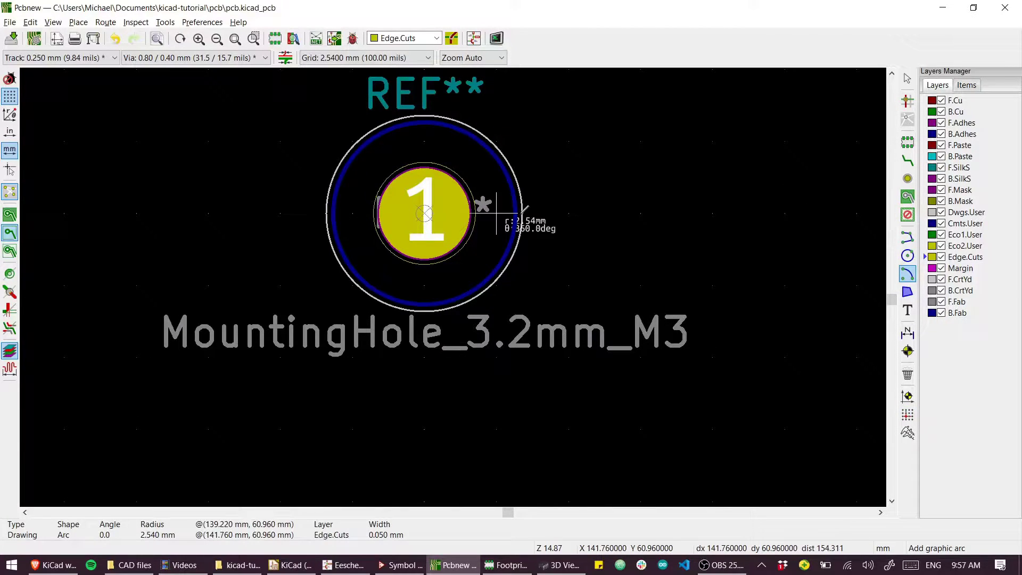
{"action": "left_click", "coordinate": [569, 213]}
{"action": "left_click", "coordinate": [425, 100]}
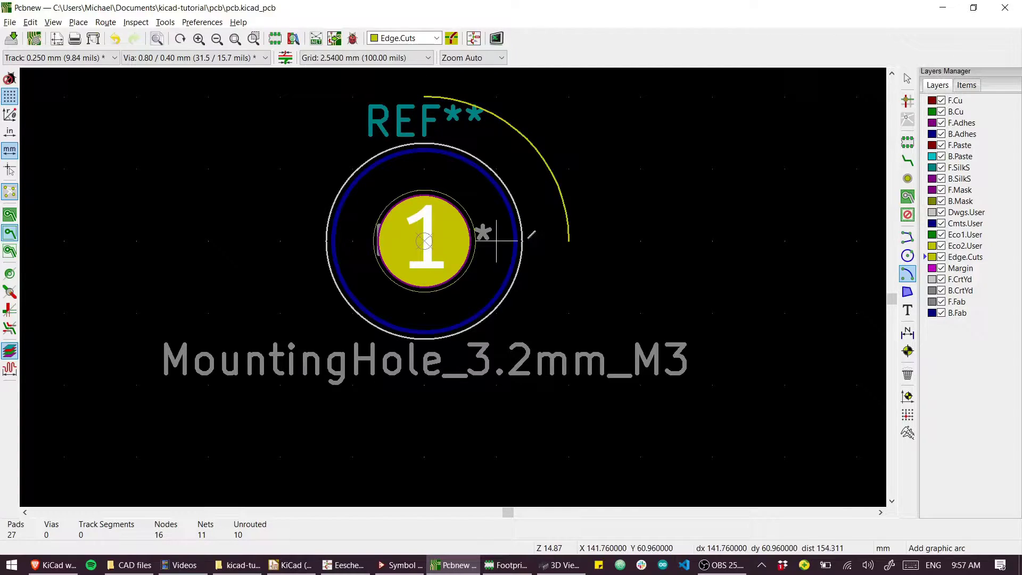
Set the grid origin at the centre of the lower-left mounting hole
{"action": "scroll", "coordinate": [495, 244], "scroll_direction": "down", "scroll_amount": 3}
{"action": "middle_click_drag", "start_coordinate": [394, 346], "coordinate": [507, 173]}
{"action": "middle_click_drag", "start_coordinate": [451, 349], "coordinate": [592, 176]}
{"action": "scroll", "coordinate": [329, 204], "scroll_direction": "up", "scroll_amount": 5}
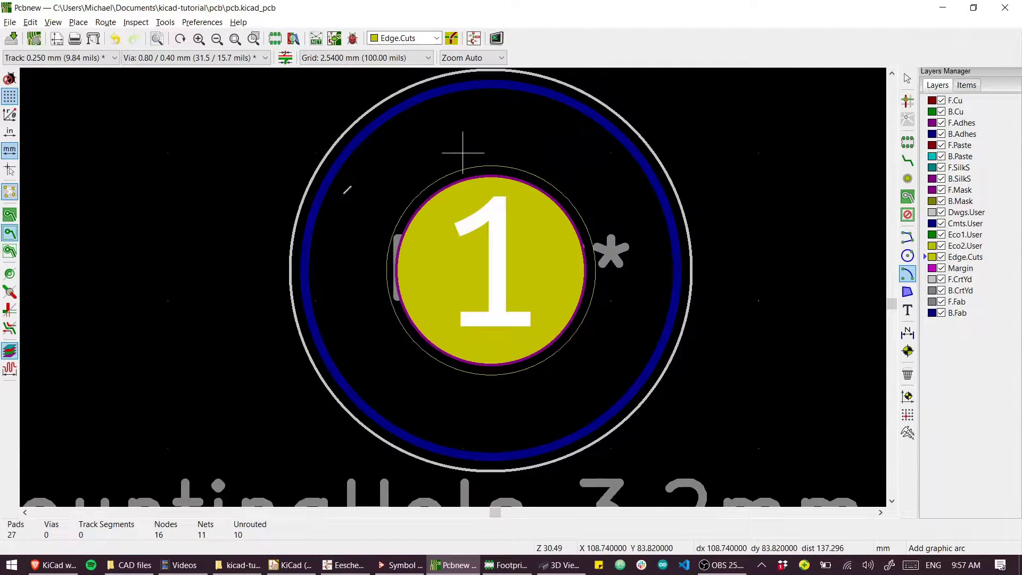
{"action": "left_click", "coordinate": [78, 22]}
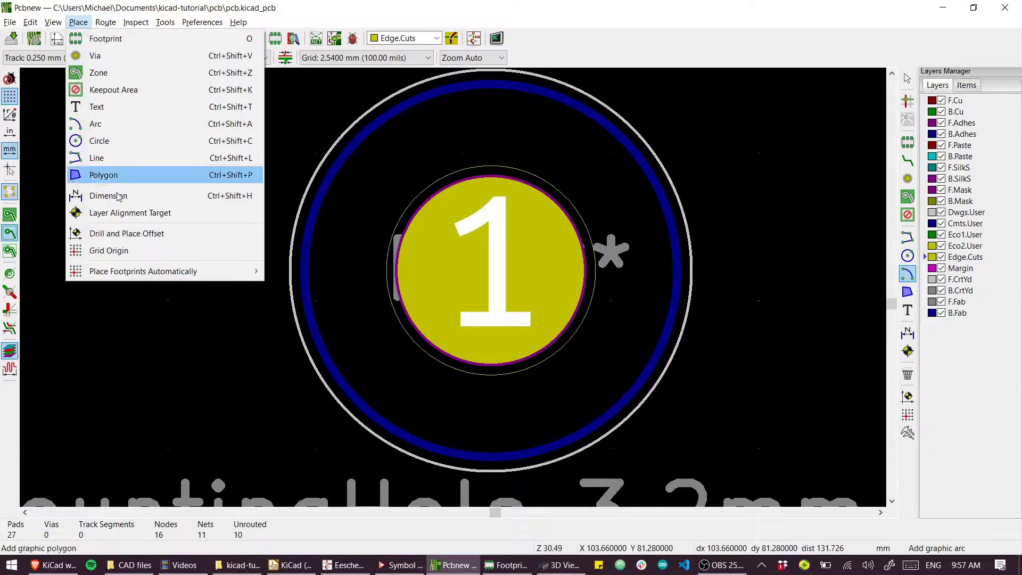
{"action": "left_click", "coordinate": [118, 254]}
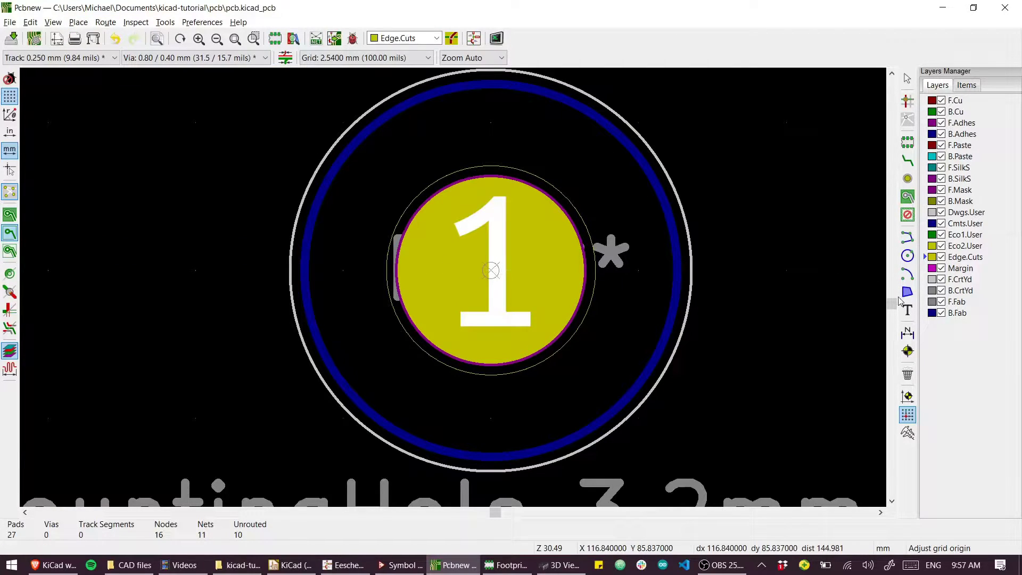
Draw 90° corner arcs of 5.08 mm radius centred on the lower-left and lower-right mounting holes
{"action": "left_click", "coordinate": [908, 273]}
{"action": "left_click", "coordinate": [491, 271]}
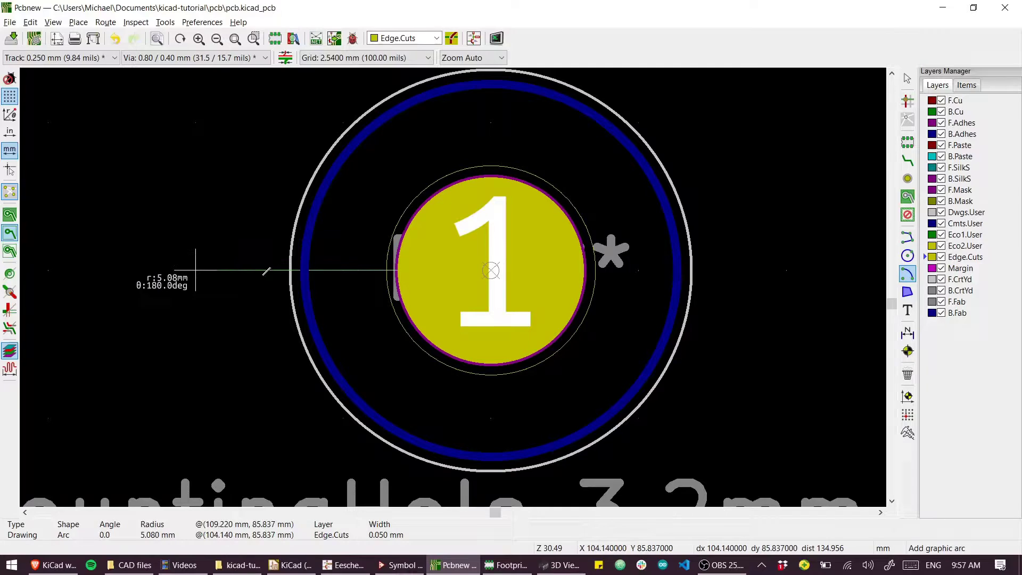
{"action": "left_click", "coordinate": [236, 267]}
{"action": "middle_click_drag", "start_coordinate": [298, 399], "coordinate": [294, 352]}
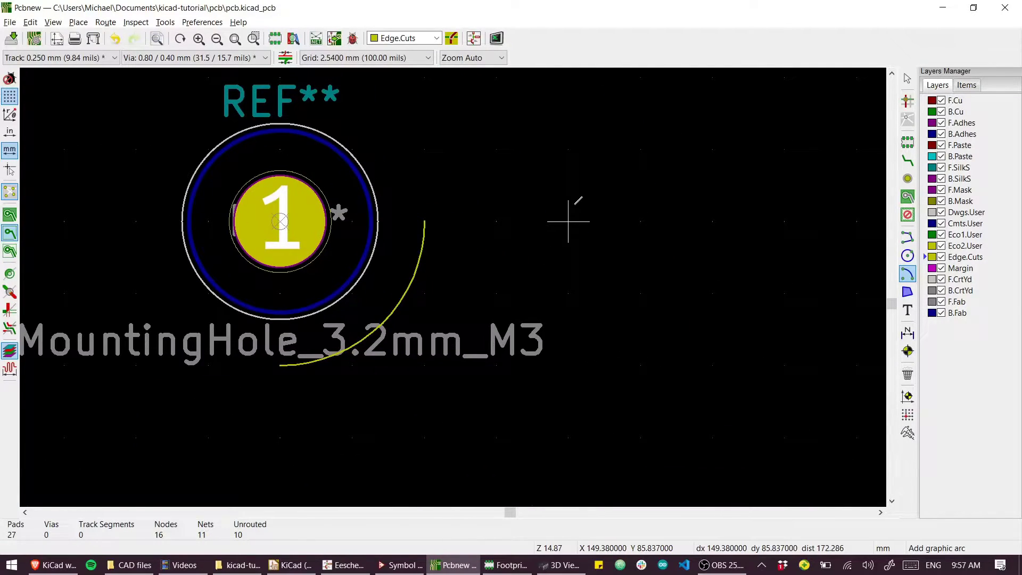
{"action": "left_click", "coordinate": [568, 149]}
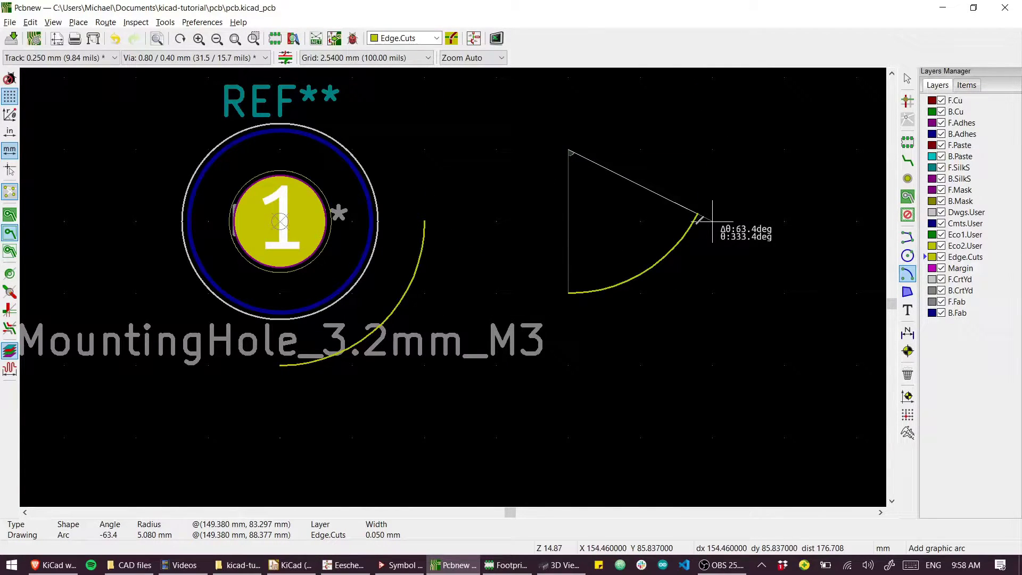
{"action": "key", "text": "Escape"}
{"action": "scroll", "coordinate": [612, 365], "scroll_direction": "down", "scroll_amount": 4}
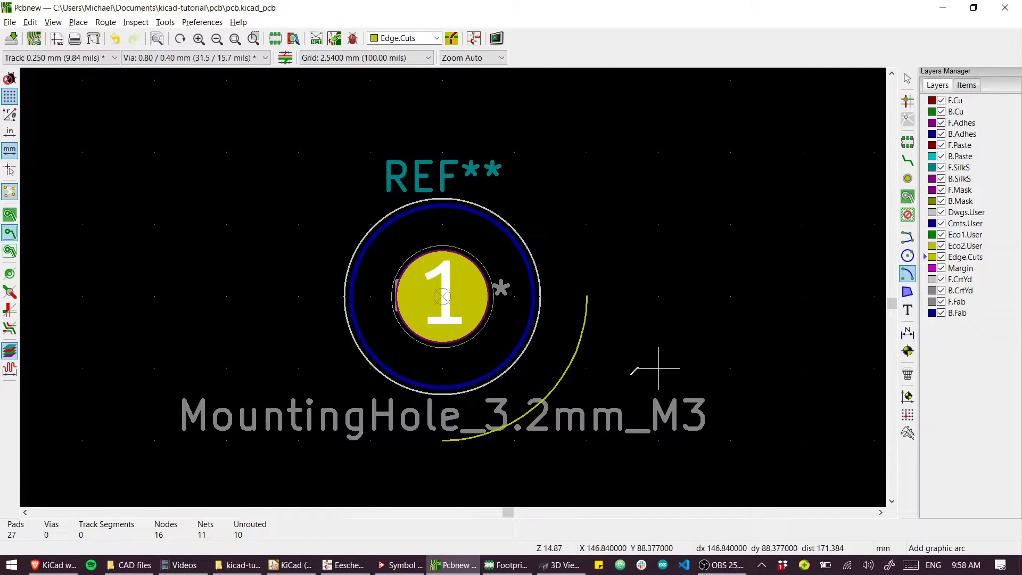
Draw straight Edge.Cuts lines joining the corner arcs along the right and upper edges of the board
{"action": "left_click", "coordinate": [908, 240]}
{"action": "left_click", "coordinate": [513, 326]}
{"action": "middle_click_drag", "start_coordinate": [533, 245], "coordinate": [574, 352]}
{"action": "double_click", "coordinate": [555, 146]}
{"action": "left_click", "coordinate": [495, 87]}
{"action": "double_click", "coordinate": [149, 146]}
Draw straight lines joining the corner arcs along the left and lower edges to close the board outline
{"action": "left_click", "coordinate": [91, 206]}
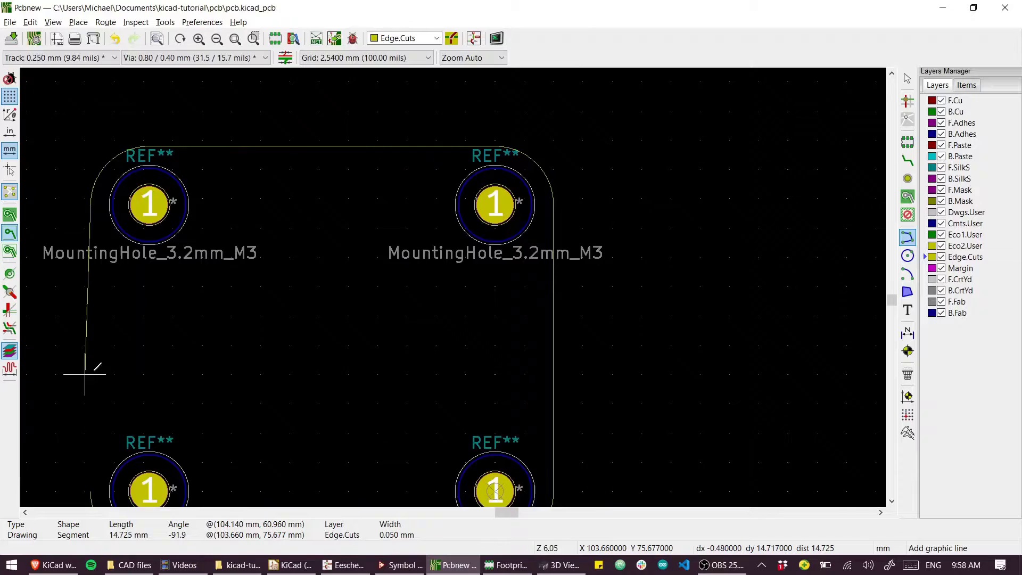
{"action": "middle_click_drag", "start_coordinate": [92, 369], "coordinate": [209, 147]}
{"action": "double_click", "coordinate": [208, 266]}
{"action": "left_click", "coordinate": [266, 324]}
{"action": "double_click", "coordinate": [612, 323]}
{"action": "middle_click_drag", "start_coordinate": [458, 178], "coordinate": [506, 313]}
{"action": "key", "text": "Escape"}
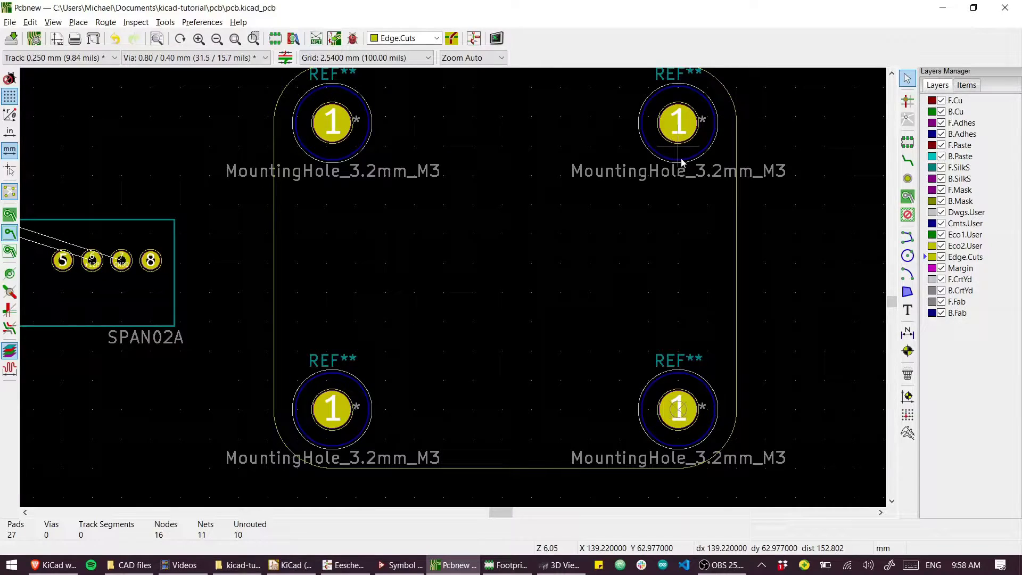
Select all four mounting holes and lock them in place
{"action": "left_click", "coordinate": [647, 166]}
{"action": "left_click", "coordinate": [354, 142], "text": "shift"}
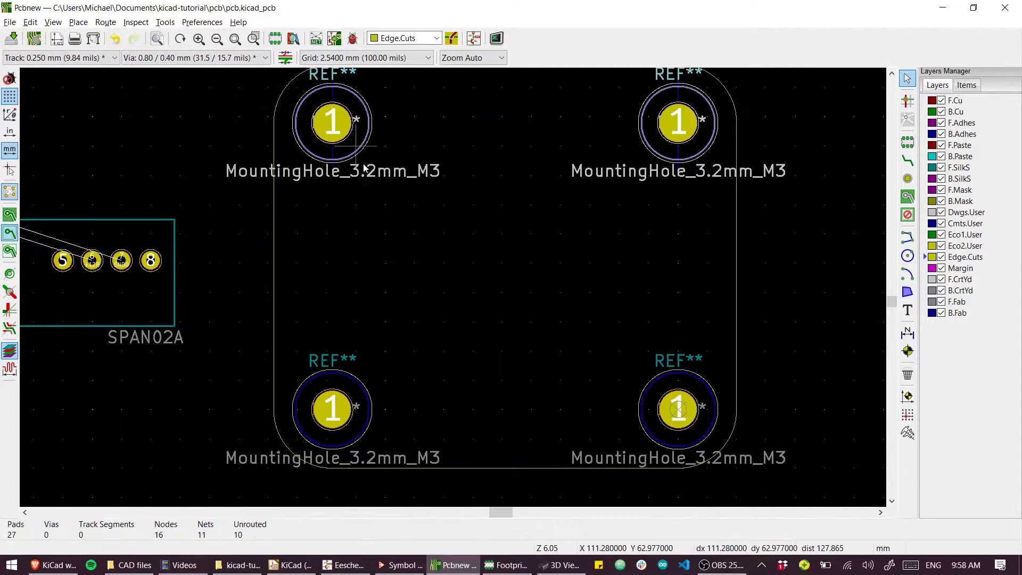
{"action": "left_click", "coordinate": [363, 391], "text": "shift"}
{"action": "left_click", "coordinate": [643, 398], "text": "shift"}
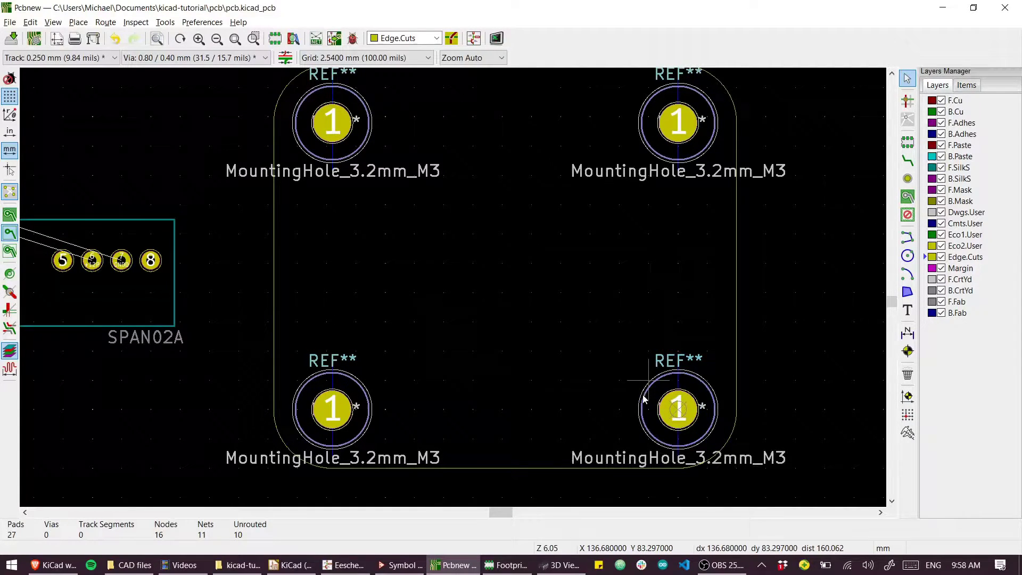
{"action": "right_click", "coordinate": [688, 426]}
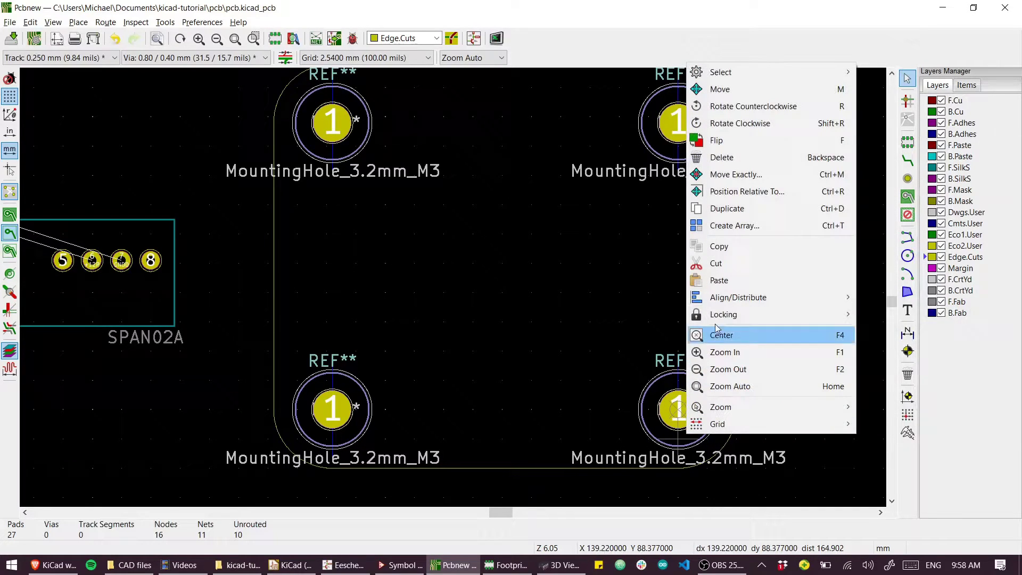
{"action": "mouse_move", "coordinate": [772, 314]}
{"action": "left_click", "coordinate": [885, 318]}
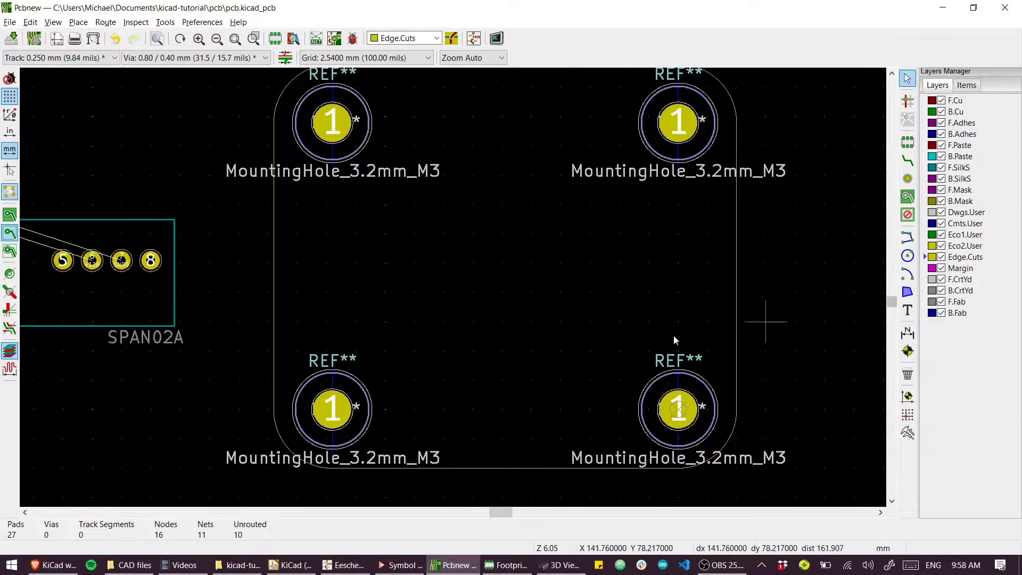
{"action": "left_click", "coordinate": [561, 322]}
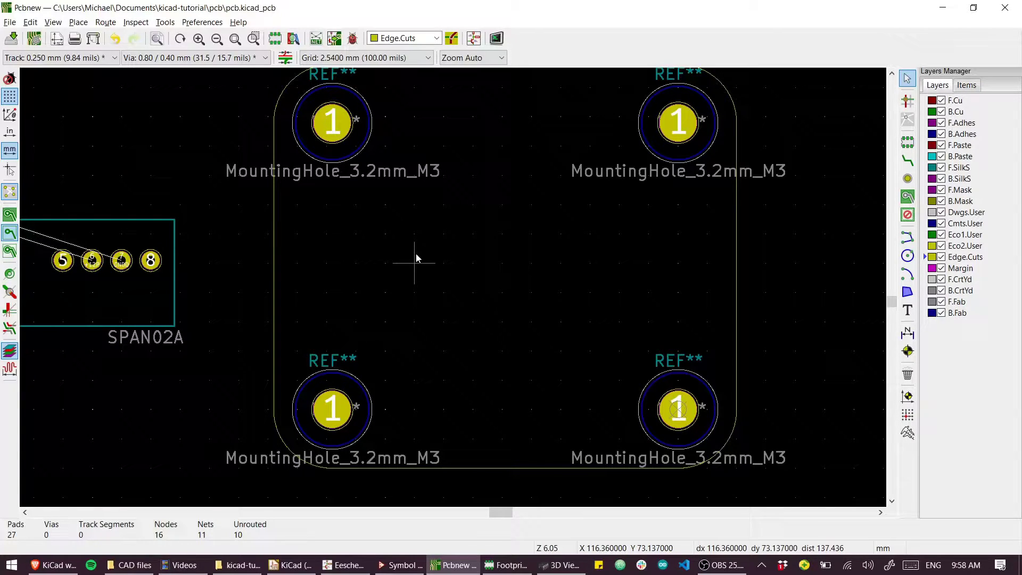
Inspect the rounded board outline and mounting holes in the 3D viewer from several angles, and close it
{"action": "key", "text": "alt+3"}
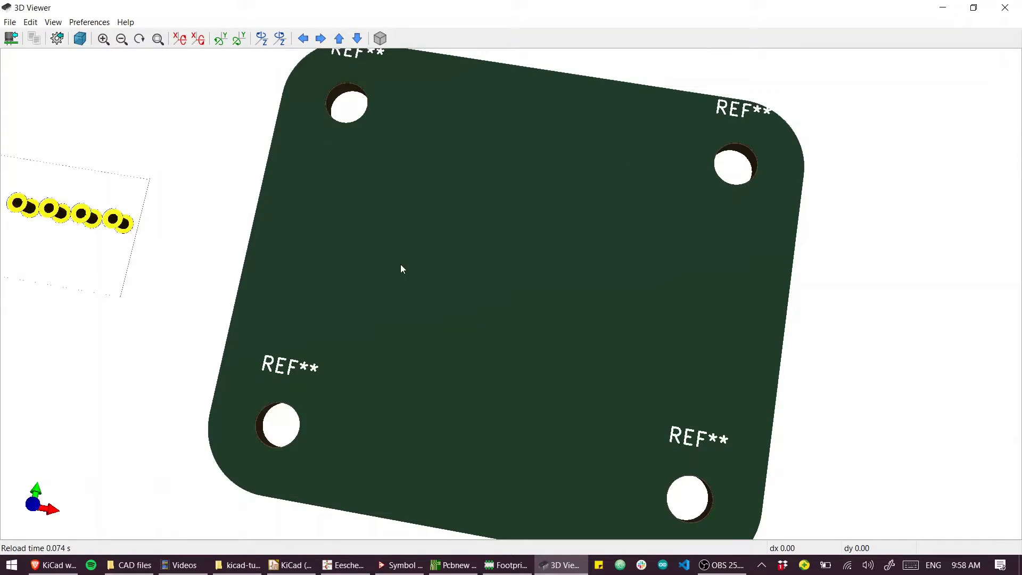
{"action": "left_click_drag", "start_coordinate": [402, 269], "coordinate": [330, 123]}
{"action": "left_click_drag", "start_coordinate": [465, 272], "coordinate": [362, 323]}
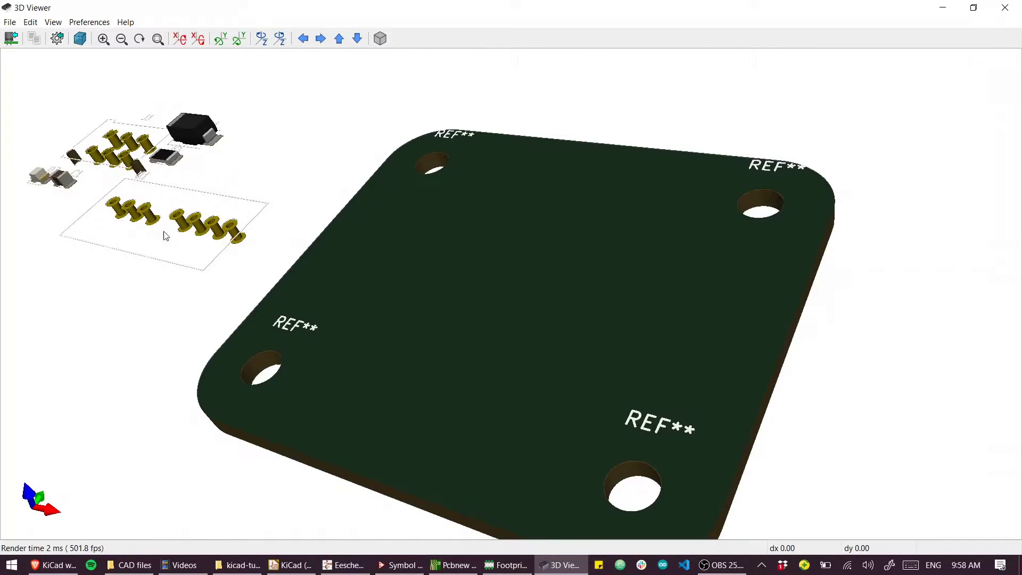
{"action": "left_click", "coordinate": [1004, 7]}
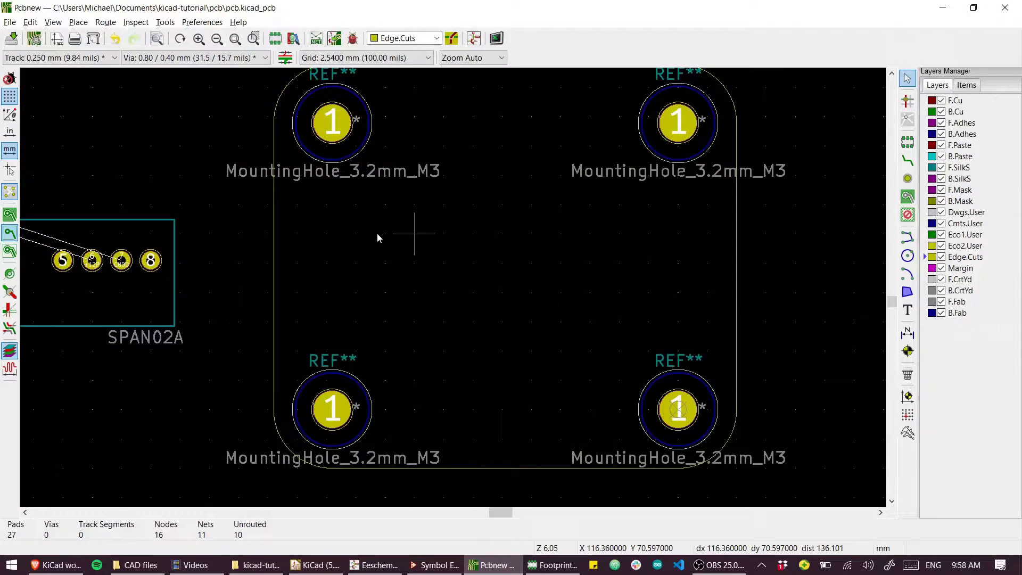
Move U1 inside the board outline, just above and between the lower pair of mounting holes
{"action": "scroll", "coordinate": [377, 232], "scroll_direction": "down", "scroll_amount": 1}
{"action": "scroll", "coordinate": [474, 280], "scroll_direction": "down", "scroll_amount": 1}
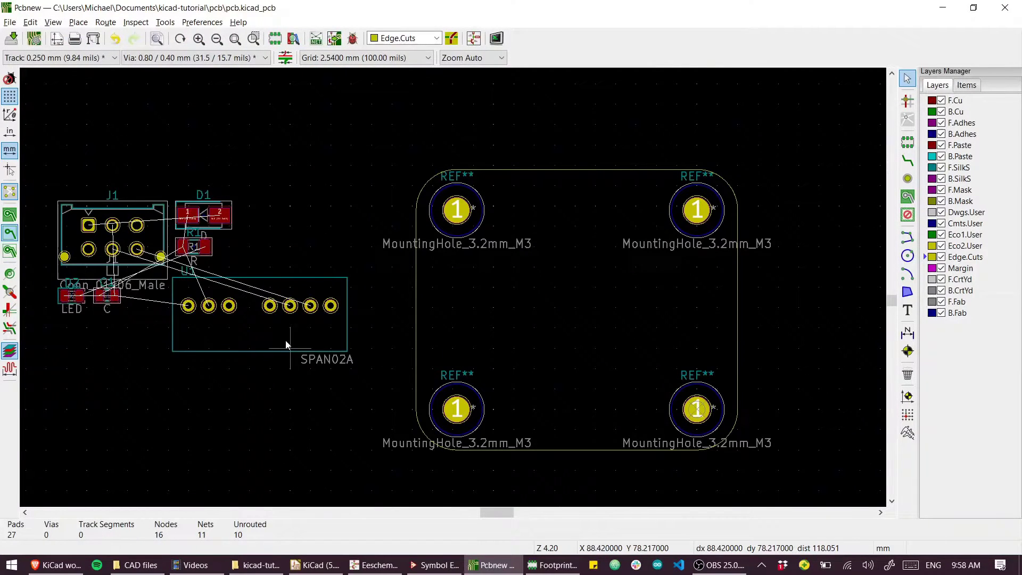
{"action": "left_click", "coordinate": [258, 338]}
{"action": "key", "text": "m"}
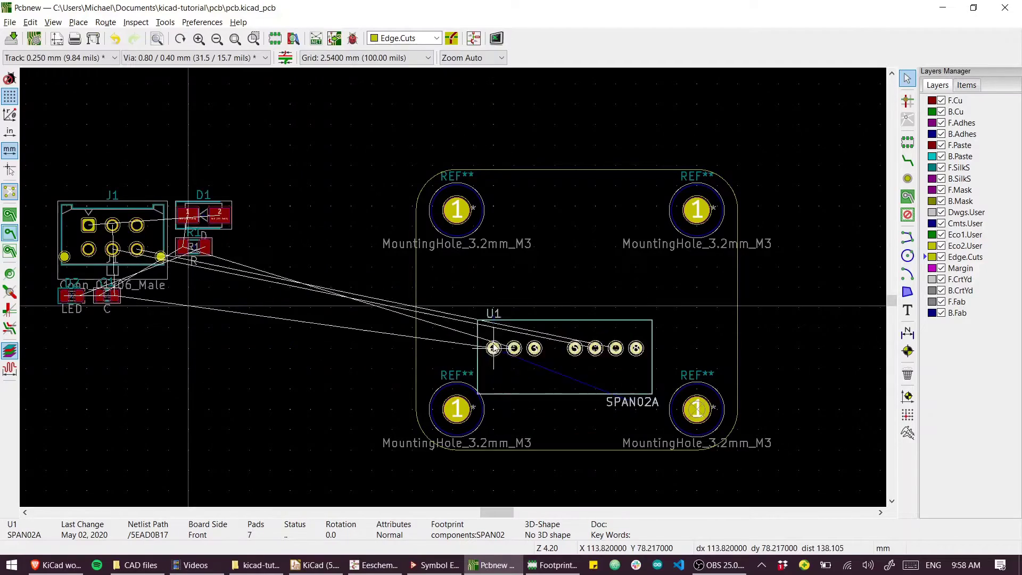
{"action": "left_click_drag", "start_coordinate": [250, 351], "coordinate": [249, 331]}
Set the grid to 0.2540 mm (10 mils) and place J1, rotated 90° counterclockwise, between the two left mounting holes
{"action": "scroll", "coordinate": [265, 288], "scroll_direction": "up", "scroll_amount": 3}
{"action": "left_click_drag", "start_coordinate": [468, 194], "coordinate": [394, 229]}
{"action": "left_click_drag", "start_coordinate": [572, 193], "coordinate": [472, 251]}
{"action": "key", "text": "r"}
{"action": "left_click", "coordinate": [367, 58]}
{"action": "left_click", "coordinate": [351, 114]}
{"action": "left_click_drag", "start_coordinate": [394, 229], "coordinate": [516, 302]}
{"action": "key", "text": "r"}
{"action": "key", "text": "r"}
{"action": "key", "text": "r"}
Place U1 vertically, rotated 90° counterclockwise, on the right half of the board beside the right mounting holes
{"action": "scroll", "coordinate": [528, 253], "scroll_direction": "down", "scroll_amount": 5}
{"action": "scroll", "coordinate": [579, 304], "scroll_direction": "down", "scroll_amount": 1}
{"action": "scroll", "coordinate": [627, 310], "scroll_direction": "up", "scroll_amount": 1}
{"action": "key", "text": "r"}
{"action": "key", "text": "r"}
{"action": "left_click_drag", "start_coordinate": [107, 377], "coordinate": [704, 312]}
Place D1, rotated 180°, below J1 and U1, just right of the lower-left mounting hole
{"action": "left_click_drag", "start_coordinate": [229, 175], "coordinate": [610, 361]}
{"action": "key", "text": "r"}
{"action": "key", "text": "r"}
Rotate R1 by 270° and place it vertically below D1, inside the lower board edge
{"action": "left_click", "coordinate": [211, 192]}
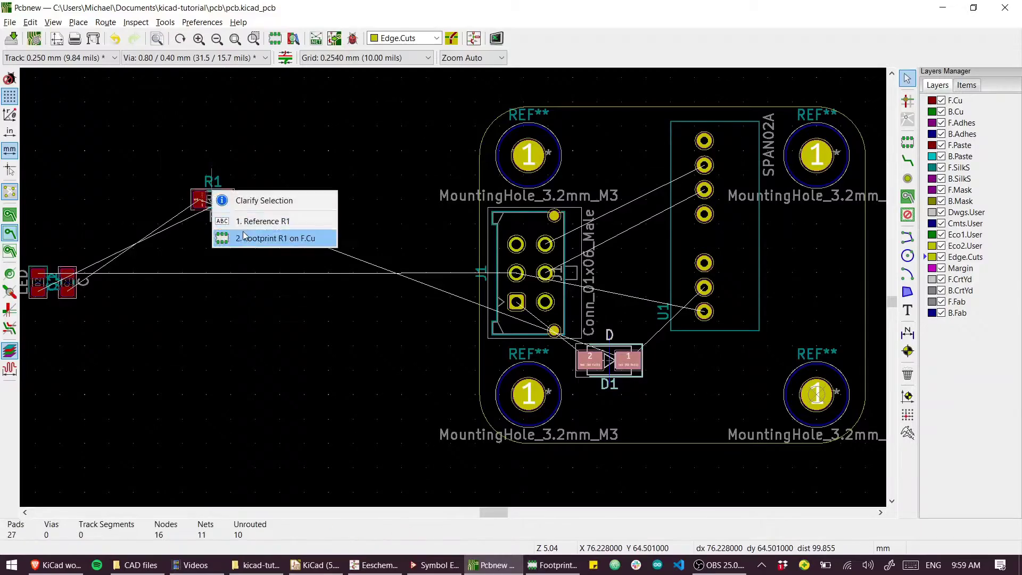
{"action": "left_click", "coordinate": [234, 238]}
{"action": "key", "text": "r"}
{"action": "key", "text": "r"}
{"action": "key", "text": "r"}
{"action": "left_click", "coordinate": [637, 407]}
Place C1 and D2 vertically side by side to the right of R1, with C1 nearer to R1
{"action": "middle_click_drag", "start_coordinate": [109, 304], "coordinate": [232, 290]}
{"action": "left_click_drag", "start_coordinate": [136, 241], "coordinate": [220, 296]}
{"action": "left_click_drag", "start_coordinate": [187, 277], "coordinate": [687, 430]}
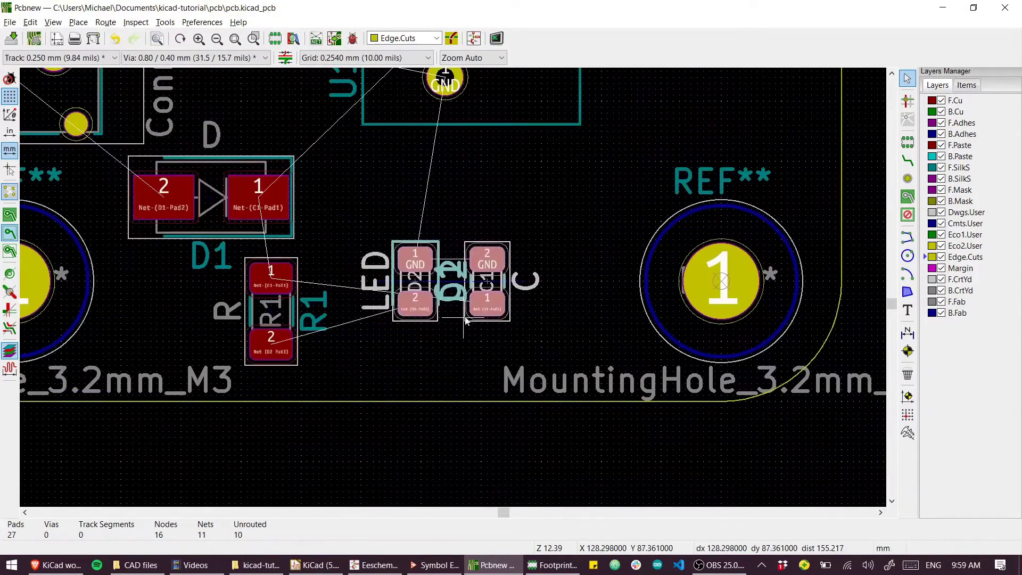
{"action": "left_click", "coordinate": [403, 348]}
{"action": "left_click", "coordinate": [355, 315]}
{"action": "key", "text": "m"}
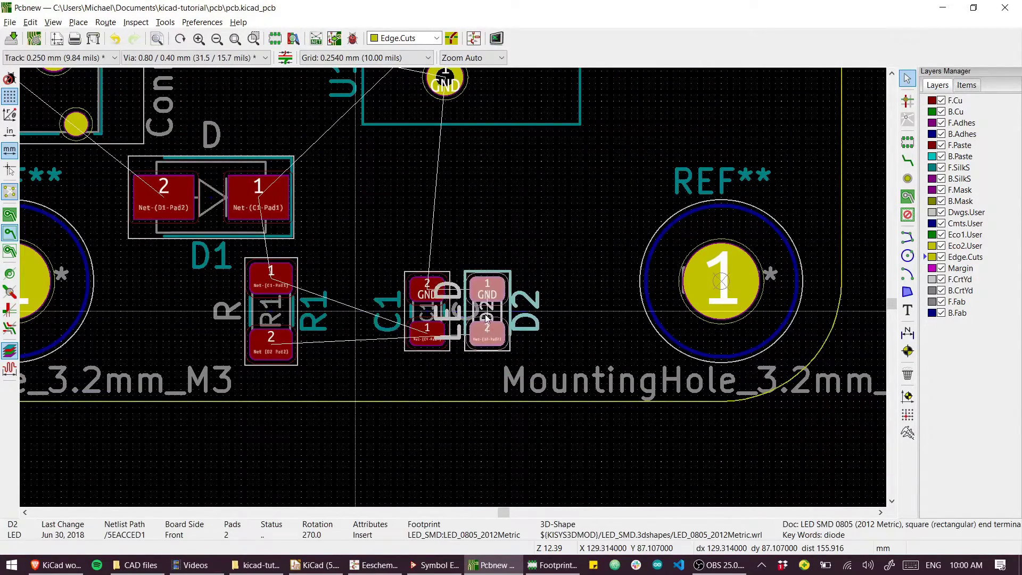
{"action": "left_click", "coordinate": [485, 319]}
Move C1 and D2 together closer to the right side of R1
{"action": "left_click", "coordinate": [427, 314]}
{"action": "left_click", "coordinate": [488, 315], "text": "shift"}
{"action": "key", "text": "m"}
{"action": "left_click", "coordinate": [429, 315]}
{"action": "scroll", "coordinate": [362, 341], "scroll_direction": "up", "scroll_amount": 3}
{"action": "scroll", "coordinate": [453, 287], "scroll_direction": "down", "scroll_amount": 4}
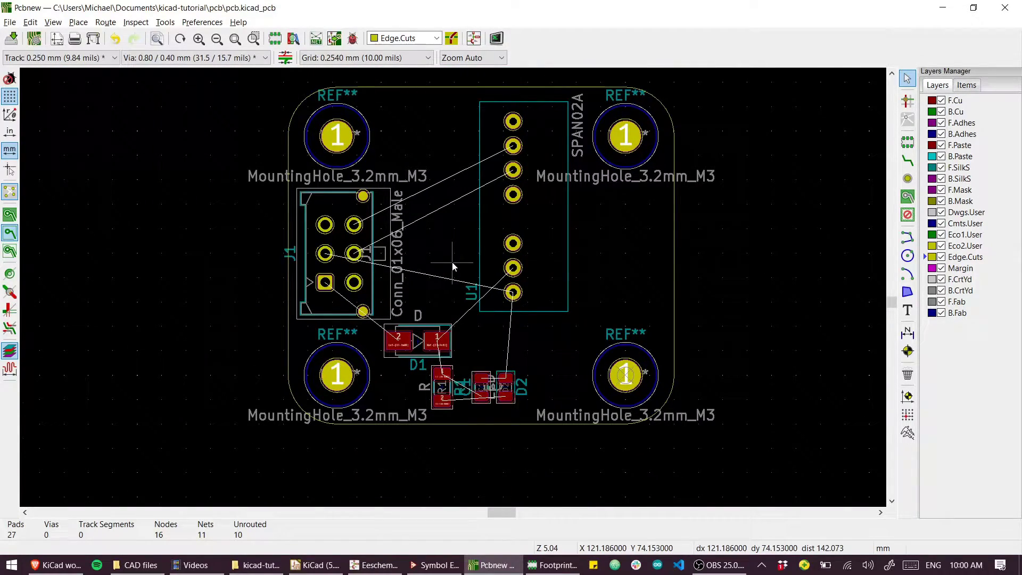
Examine the component placement on the board in the 3D viewer and return to the layout
{"action": "key", "text": "alt+3"}
{"action": "left_click_drag", "start_coordinate": [452, 265], "coordinate": [428, 241]}
{"action": "key", "text": "alt+Tab"}
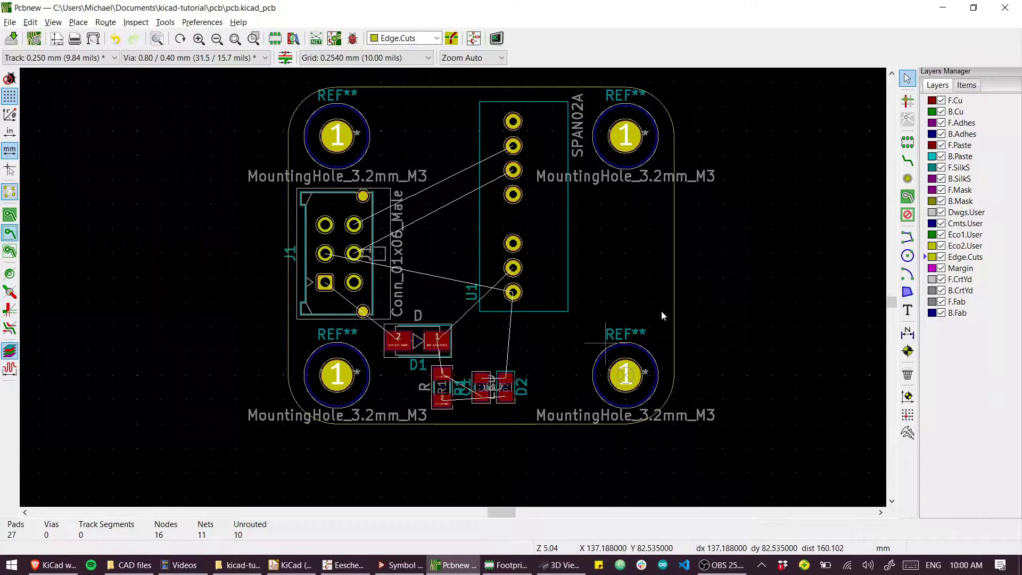
Route F.Cu tracks from R1 pad 2 to D2 pad 2, passing below C1, and from R1 pad 1 to C1 pad 1
{"action": "left_click", "coordinate": [908, 160]}
{"action": "scroll", "coordinate": [440, 343], "scroll_direction": "up", "scroll_amount": 3}
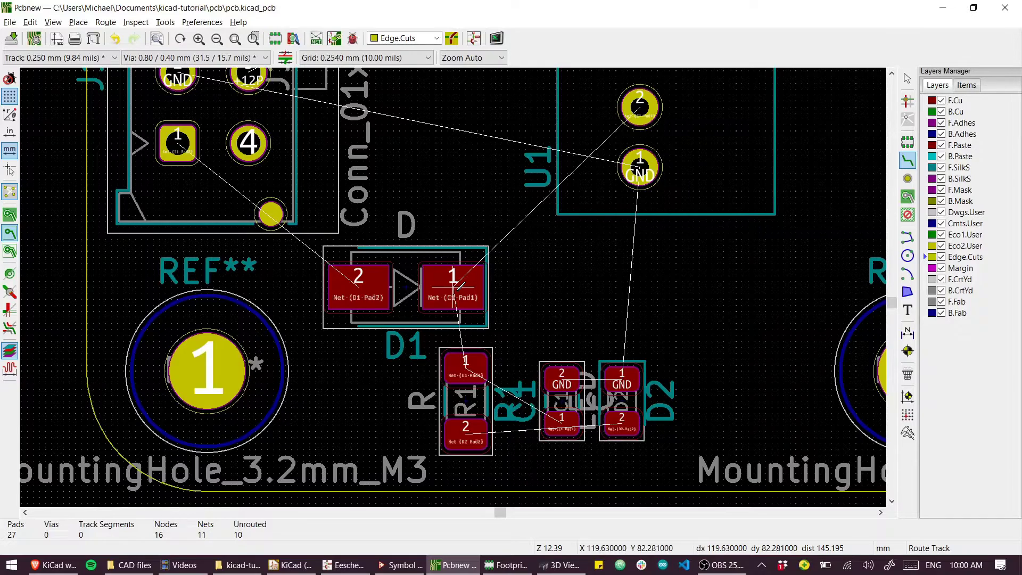
{"action": "middle_click_drag", "start_coordinate": [533, 335], "coordinate": [433, 222]}
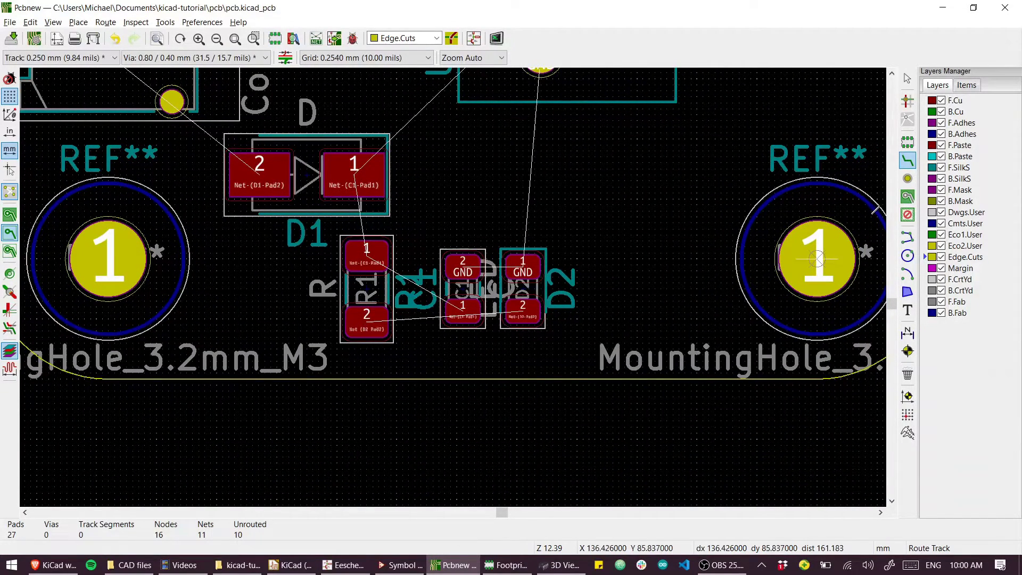
{"action": "left_click", "coordinate": [908, 161]}
{"action": "left_click", "coordinate": [367, 315]}
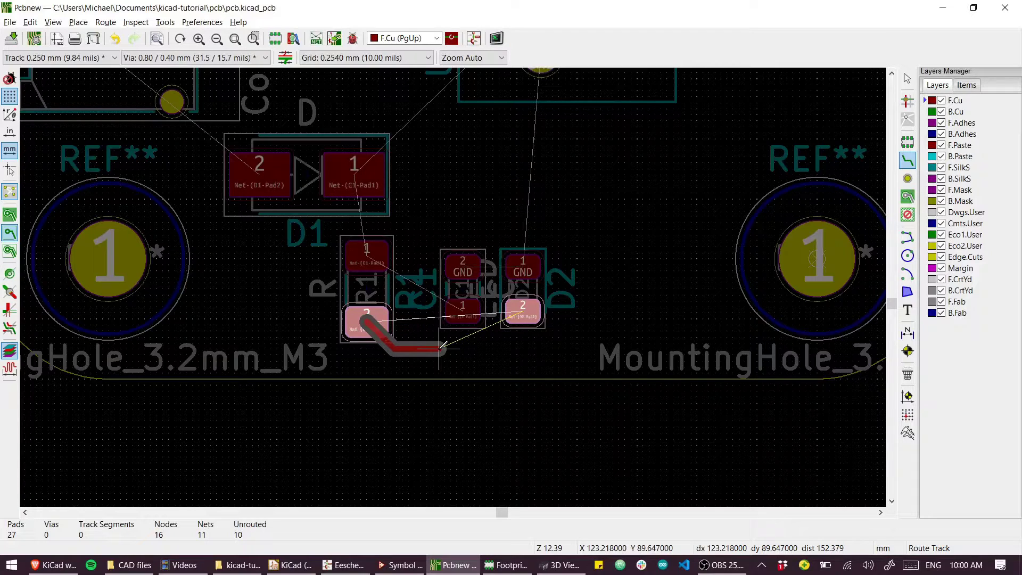
{"action": "left_click", "coordinate": [523, 316]}
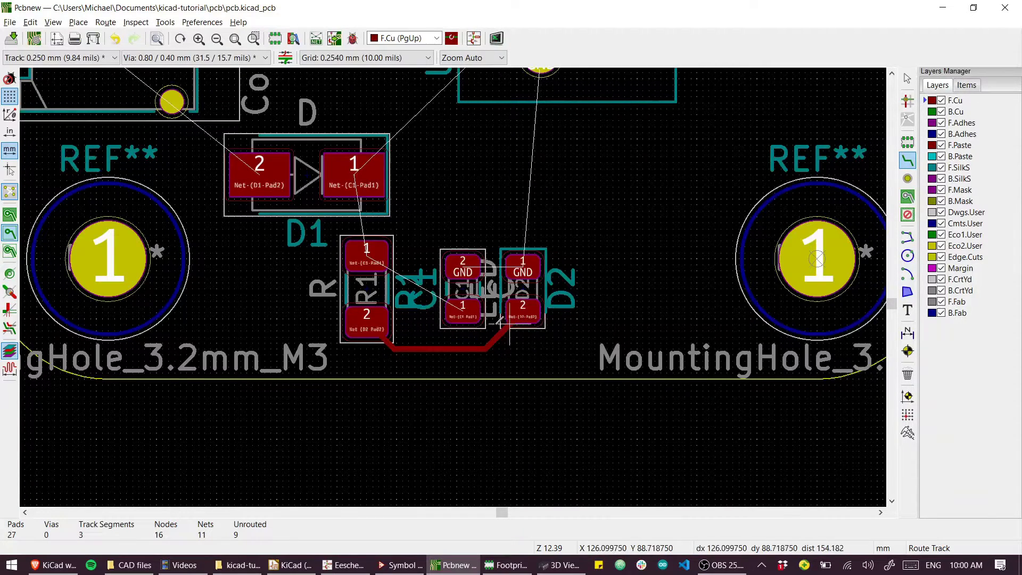
{"action": "left_click", "coordinate": [368, 252]}
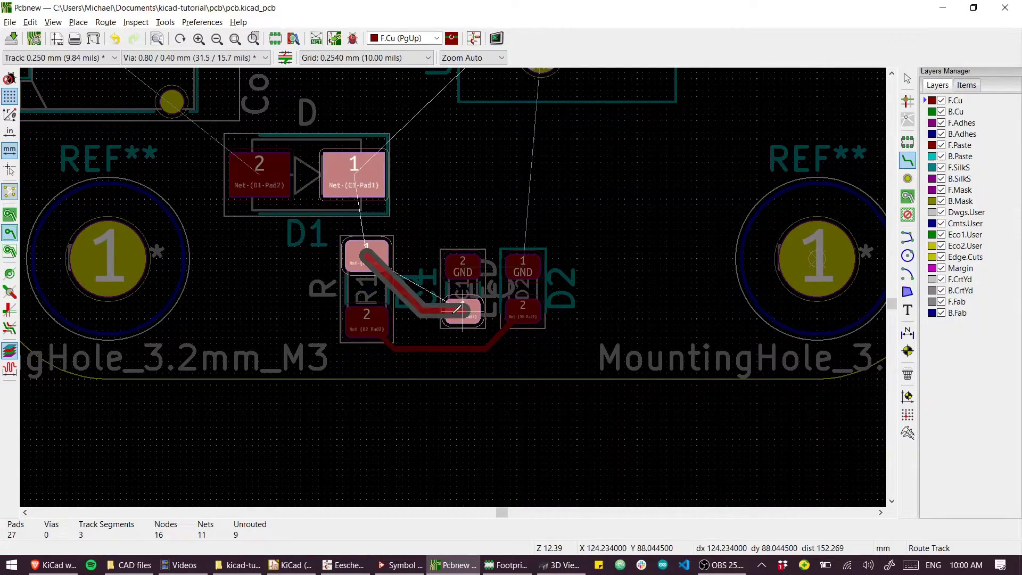
{"action": "left_click", "coordinate": [457, 308]}
Route the GND tracks on F.Cu from C1 pad 2 to D2 pad 1 and from U1 pad 1 to D2 pad 1
{"action": "left_click", "coordinate": [465, 270]}
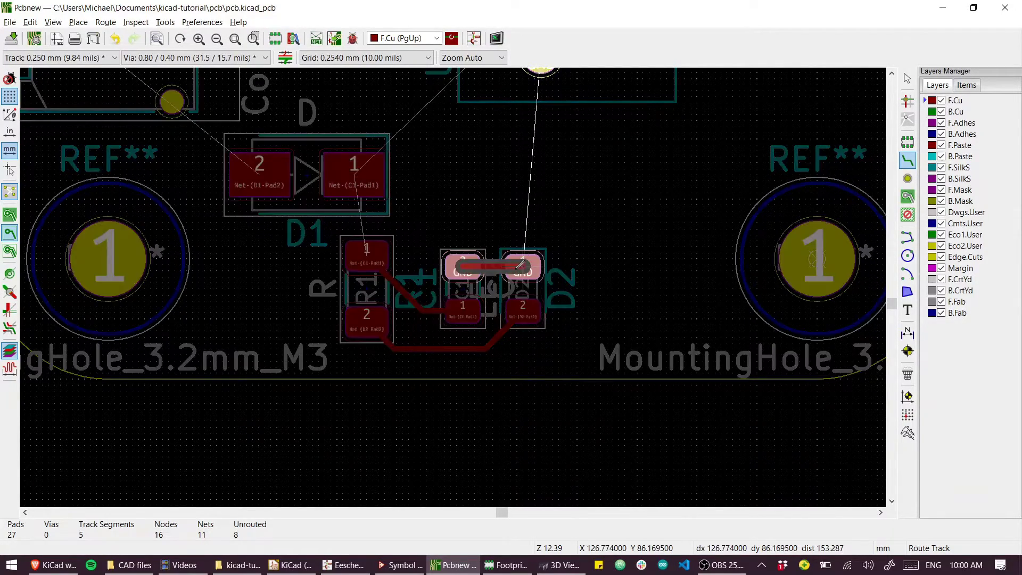
{"action": "left_click", "coordinate": [522, 267]}
{"action": "middle_click_drag", "start_coordinate": [459, 181], "coordinate": [493, 291]}
{"action": "left_click", "coordinate": [575, 164]}
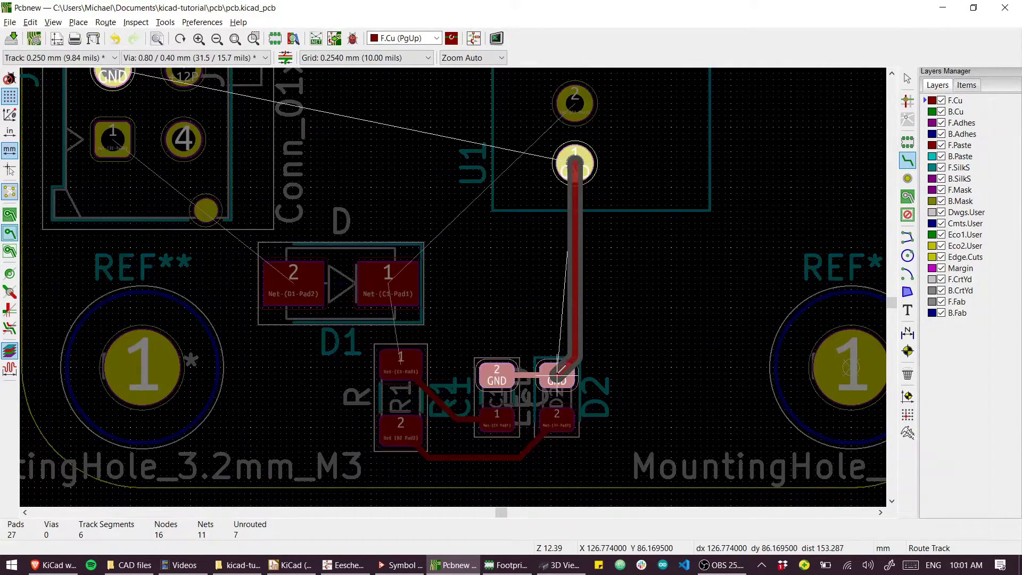
{"action": "left_click", "coordinate": [557, 374]}
Route F.Cu tracks from D1 pad 1 to R1 pad 1 and from D1 pad 1 to U1 pad 2
{"action": "left_click", "coordinate": [395, 286]}
{"action": "left_click", "coordinate": [400, 364]}
{"action": "left_click", "coordinate": [388, 284]}
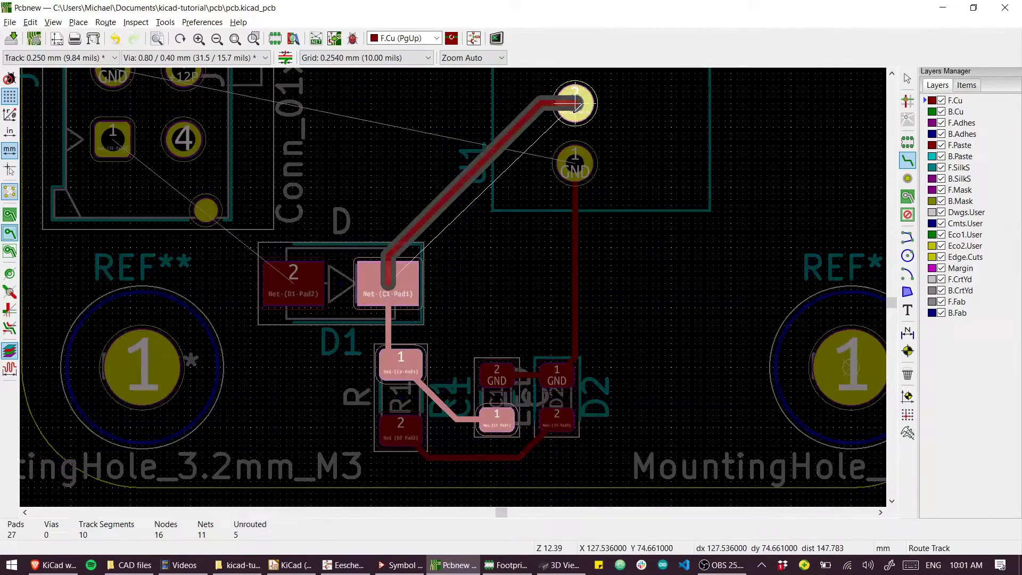
{"action": "left_click", "coordinate": [575, 104]}
Route an F.Cu track from D1 pad 2 to J1 pad 1
{"action": "left_click", "coordinate": [258, 212]}
{"action": "middle_click_drag", "start_coordinate": [267, 160], "coordinate": [418, 237]}
{"action": "left_click", "coordinate": [439, 356]}
{"action": "key", "text": "ctrl+z"}
{"action": "left_click", "coordinate": [298, 214]}
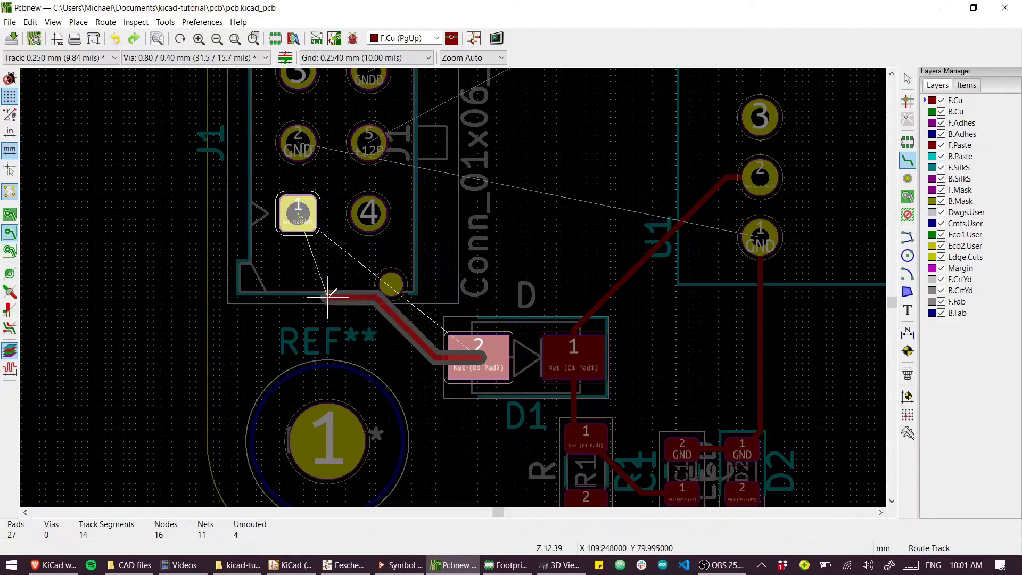
{"action": "left_click", "coordinate": [298, 214]}
Route F.Cu tracks from J1 pad 5 to U1 pad 6 (+12P) and from J1 pad 6 to U1 pad 7 (GNDD)
{"action": "middle_click_drag", "start_coordinate": [322, 186], "coordinate": [372, 313]}
{"action": "left_click", "coordinate": [418, 270]}
{"action": "middle_click_drag", "start_coordinate": [726, 105], "coordinate": [615, 178]}
{"action": "left_click", "coordinate": [699, 136]}
{"action": "left_click", "coordinate": [307, 270]}
{"action": "middle_click_drag", "start_coordinate": [687, 91], "coordinate": [687, 168]}
{"action": "left_click", "coordinate": [699, 153]}
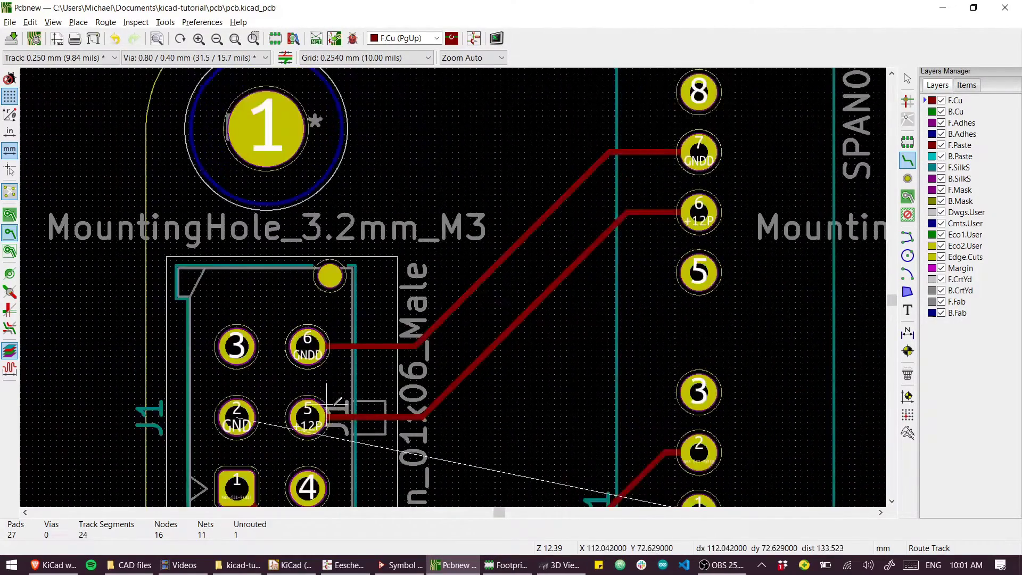
Route the GND track on F.Cu from J1 pad 2 to U1 pad 1, passing between U1 pads 3 and 2
{"action": "middle_click_drag", "start_coordinate": [336, 400], "coordinate": [313, 237]}
{"action": "left_click", "coordinate": [213, 256]}
{"action": "left_click", "coordinate": [247, 291]}
{"action": "left_click", "coordinate": [675, 351]}
{"action": "key", "text": "Home"}
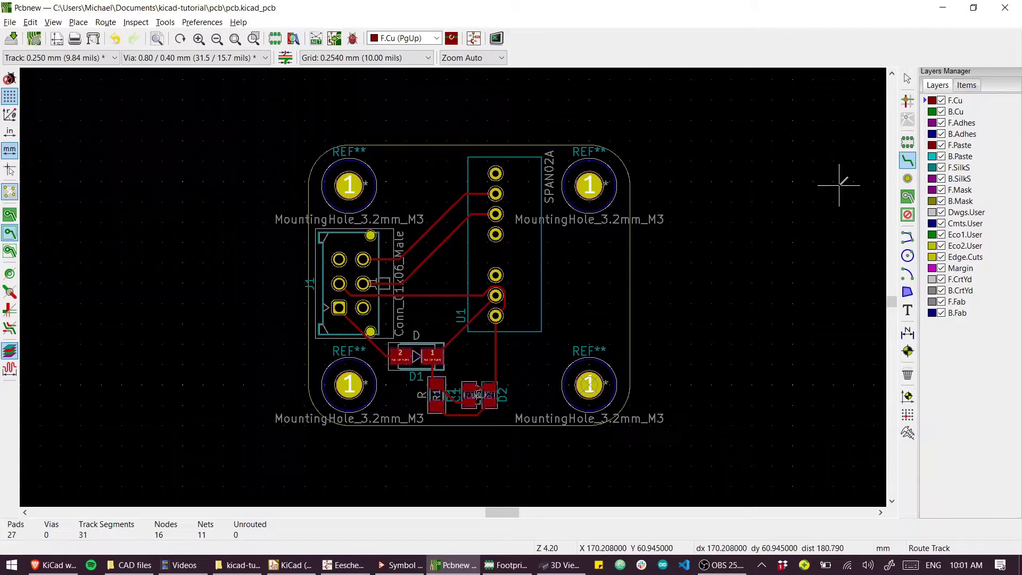
Start a copper zone at the board's upper-left corner on layer F.Cu and assign it to net GND
{"action": "left_click", "coordinate": [910, 199]}
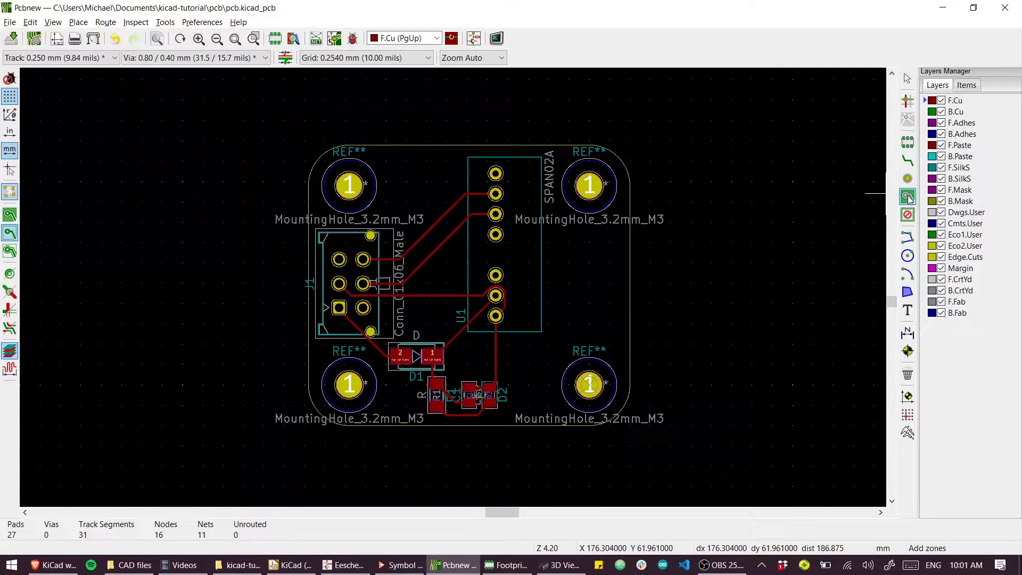
{"action": "left_click", "coordinate": [311, 145]}
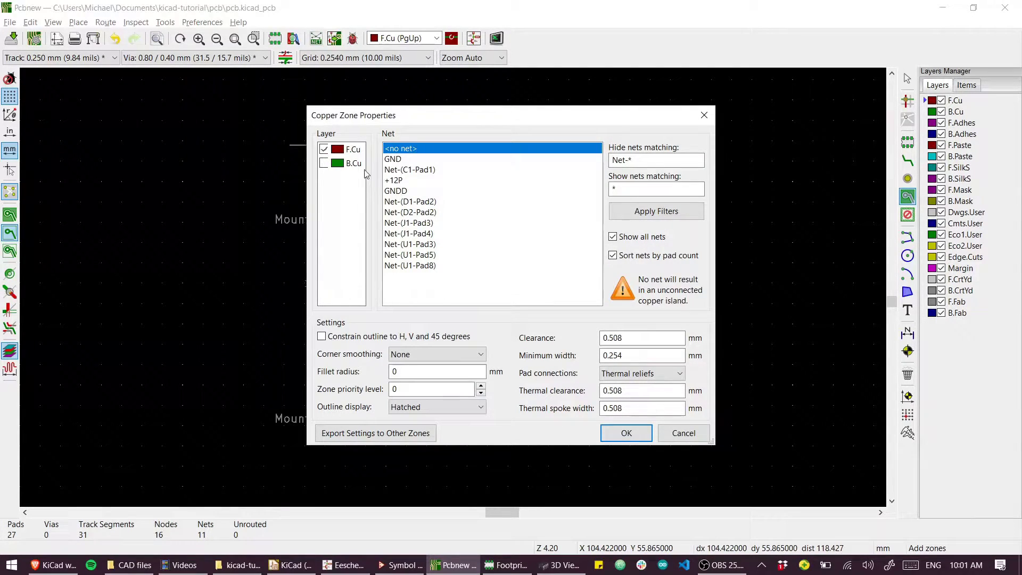
{"action": "left_click", "coordinate": [400, 159]}
{"action": "left_click", "coordinate": [626, 433]}
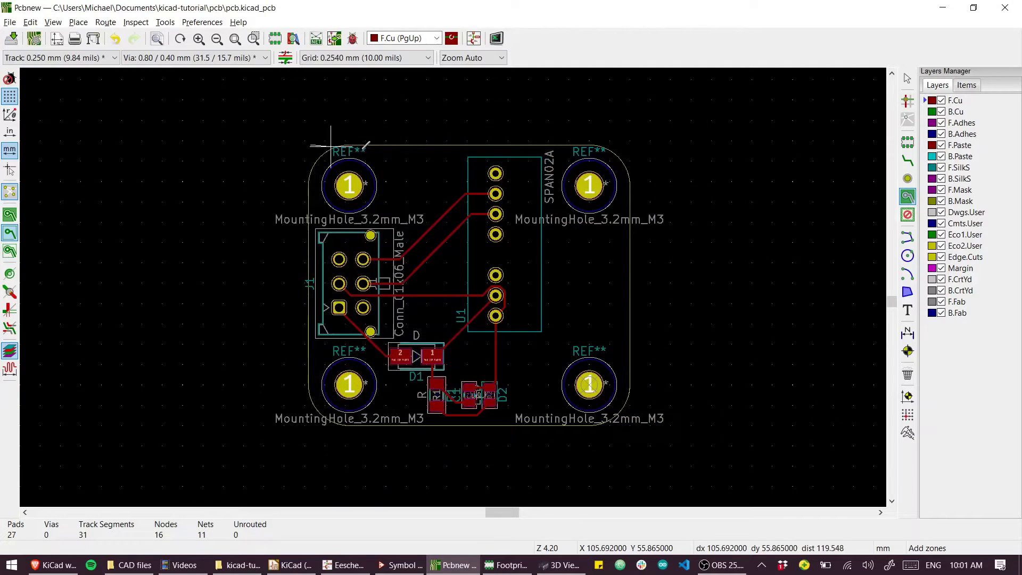
Outline the GND zone over the board's left half, widening it below U1 to enclose D1, R1, C1 and D2, and close it
{"action": "left_click", "coordinate": [438, 145]}
{"action": "left_click", "coordinate": [440, 334]}
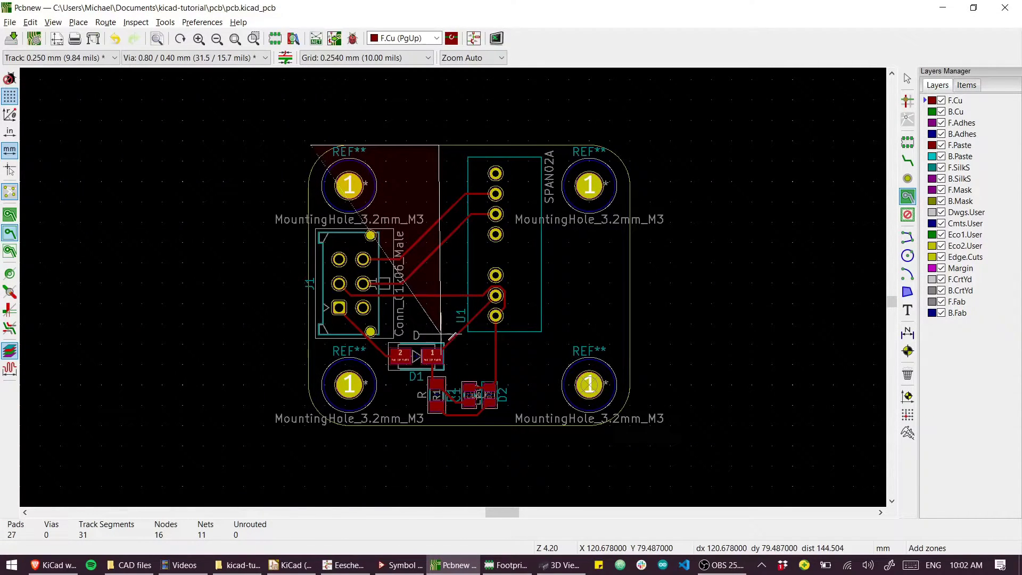
{"action": "left_click", "coordinate": [512, 336]}
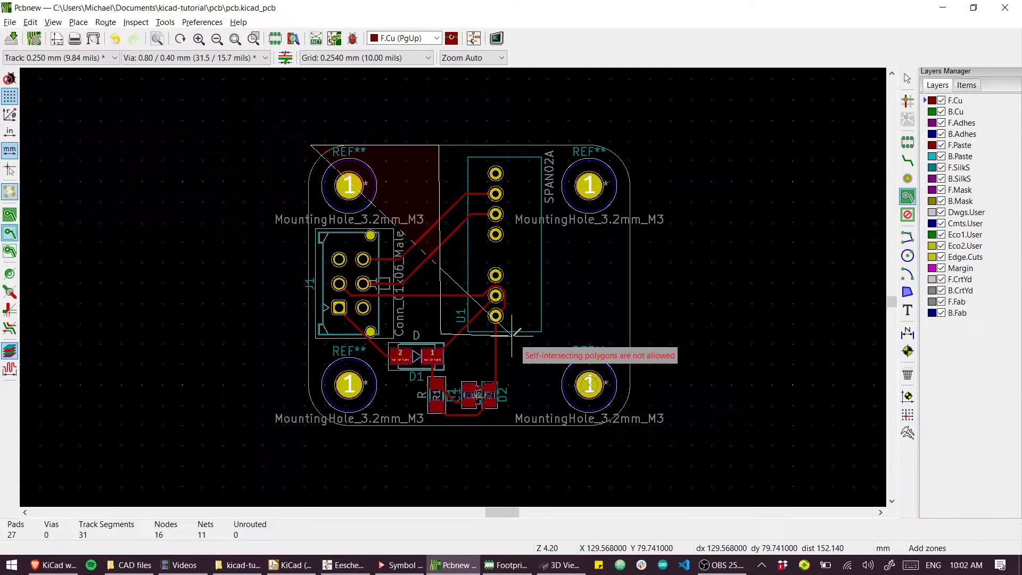
{"action": "left_click", "coordinate": [512, 431]}
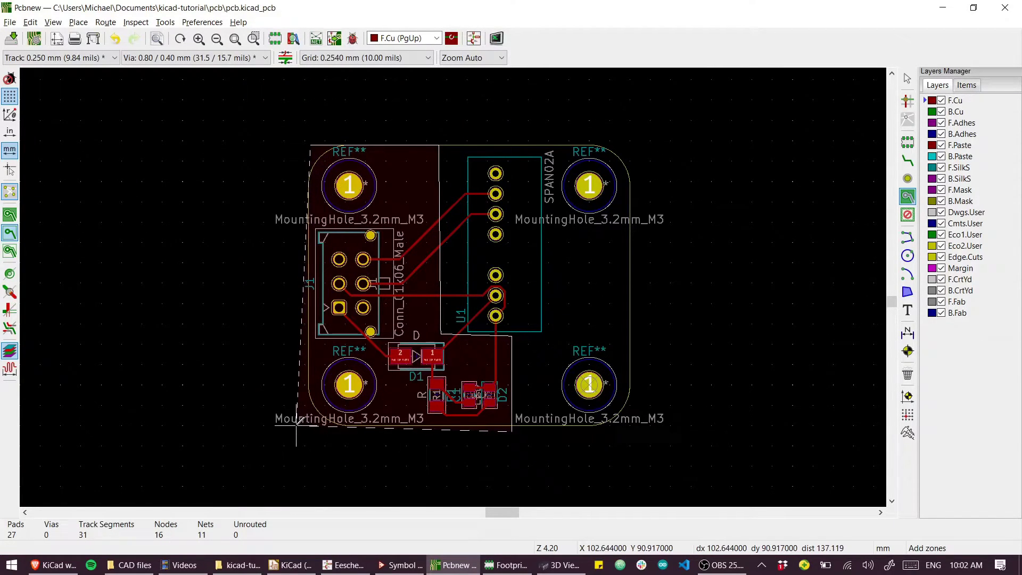
{"action": "double_click", "coordinate": [307, 430]}
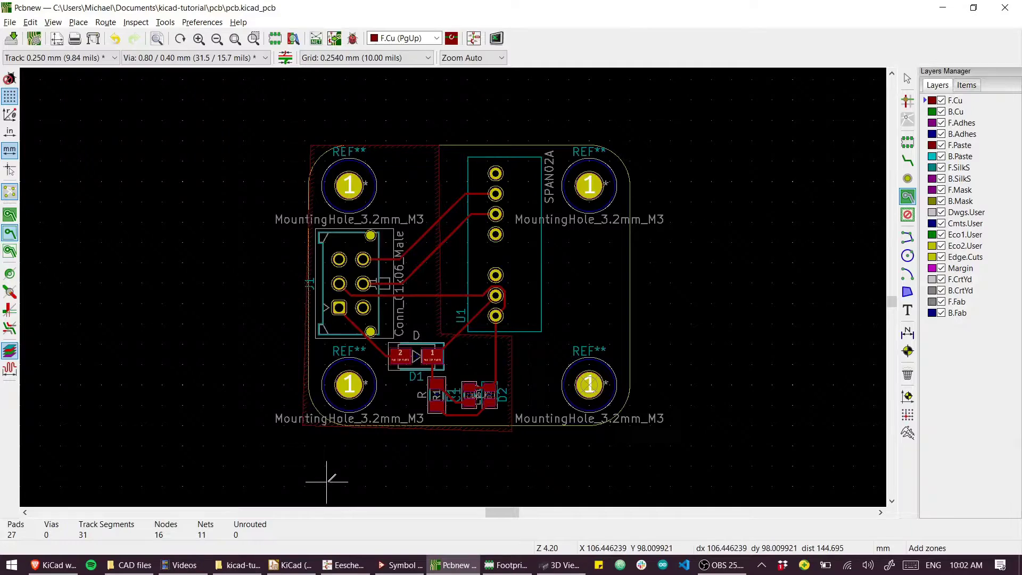
Examine the GND copper zone and its clearances around pads and tracks in the 3D viewer
{"action": "key", "text": "alt+3"}
{"action": "scroll", "coordinate": [497, 353], "scroll_direction": "up", "scroll_amount": 4}
{"action": "left_click_drag", "start_coordinate": [497, 352], "coordinate": [514, 490]}
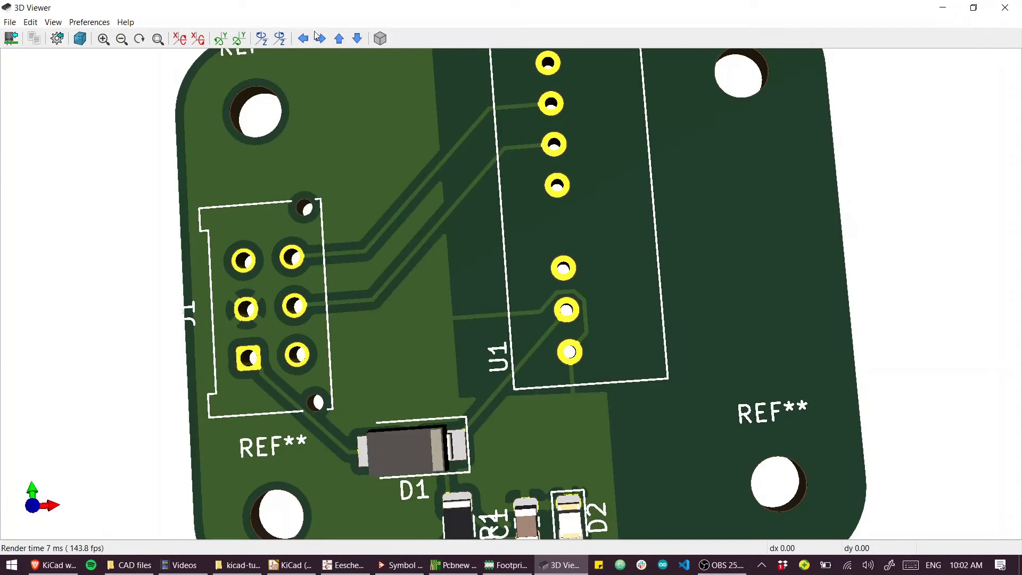
{"action": "middle_click_drag", "start_coordinate": [208, 416], "coordinate": [178, 330]}
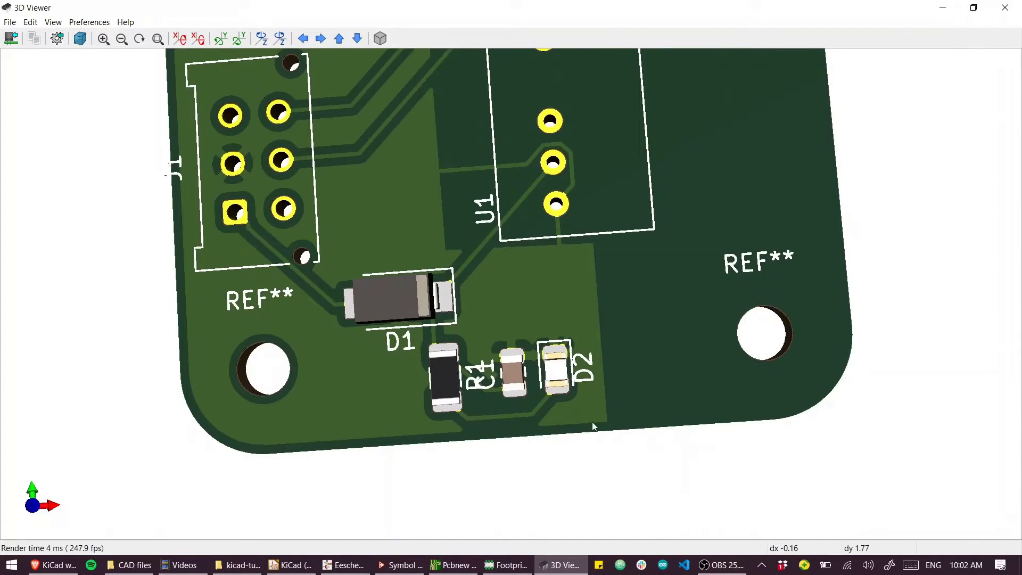
{"action": "middle_click_drag", "start_coordinate": [447, 161], "coordinate": [489, 234]}
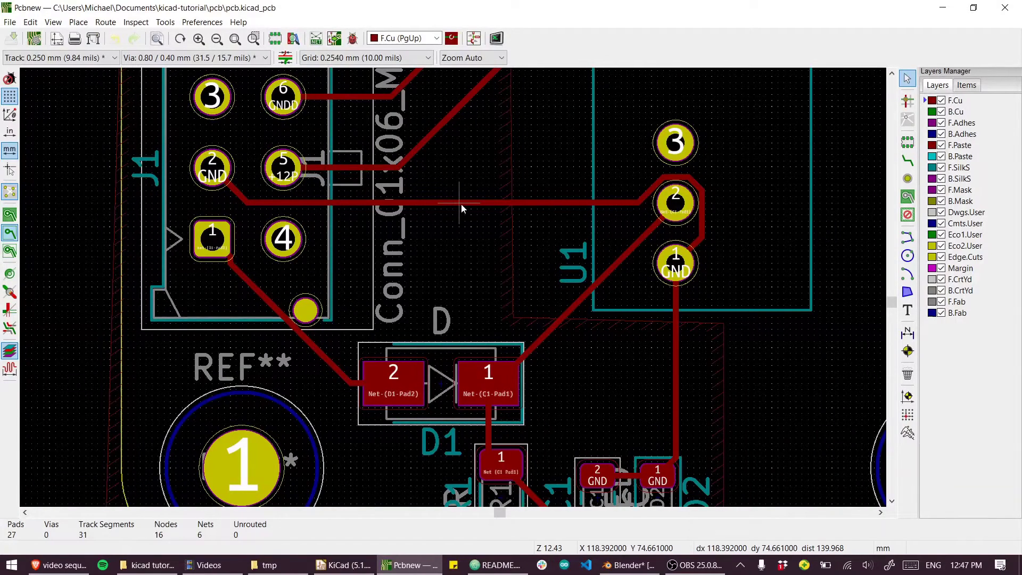
Delete the GND track segments looping around U1 pad 2 and the long horizontal segment coming from J1 pad 2
{"action": "left_click", "coordinate": [683, 180]}
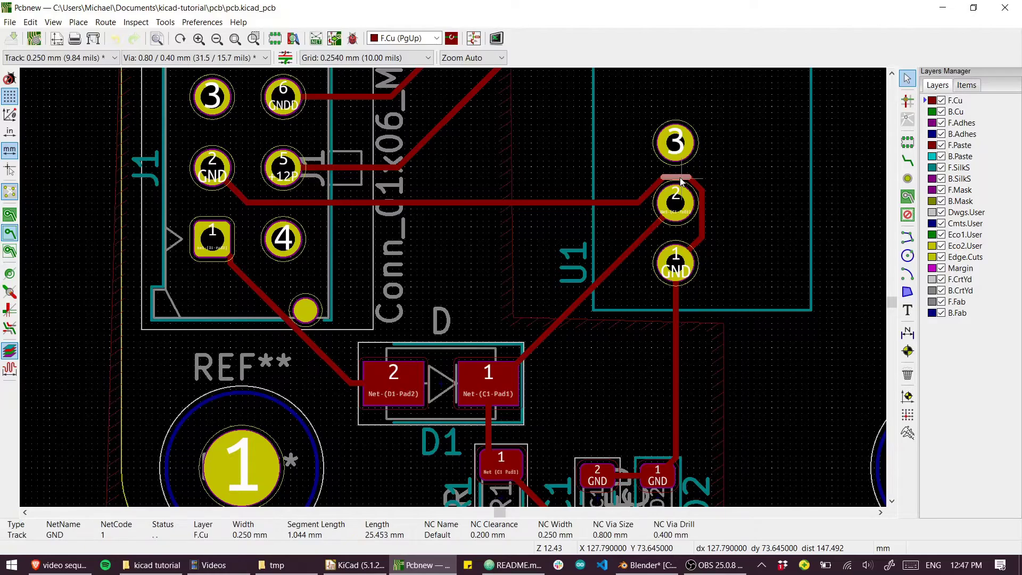
{"action": "key", "text": "Delete"}
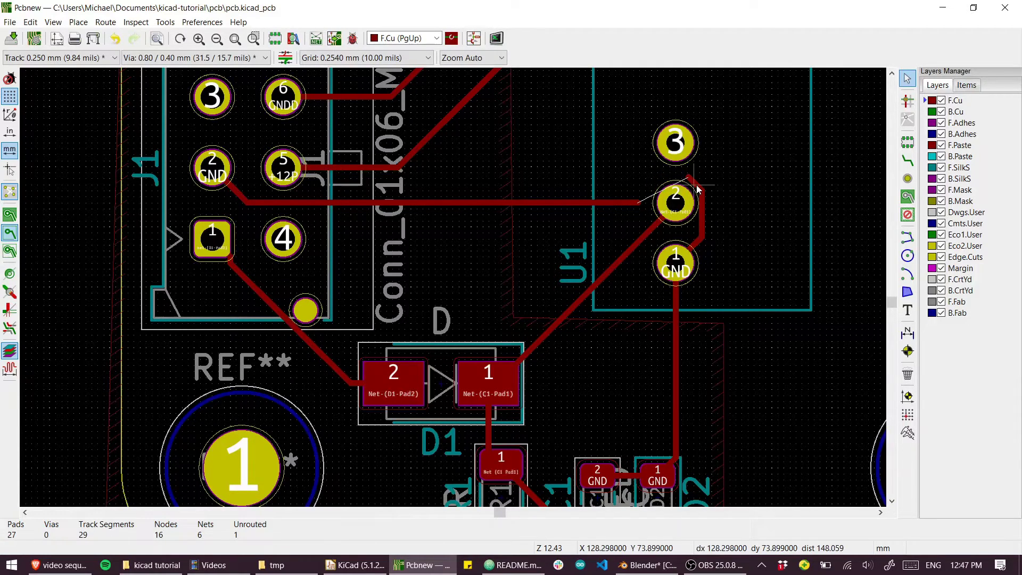
{"action": "key", "text": "Delete"}
{"action": "key", "text": "Delete"}
{"action": "key", "text": "Delete"}
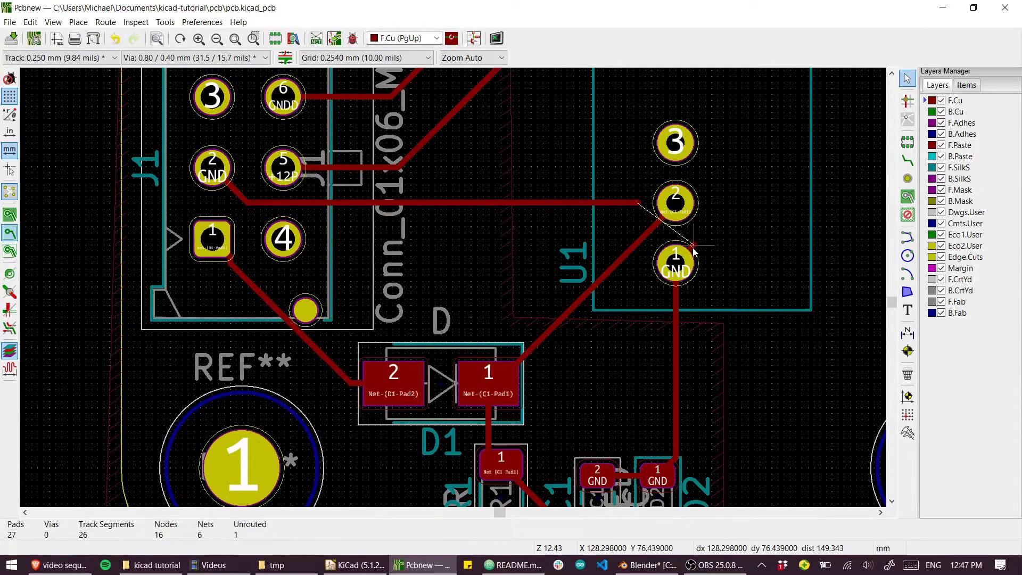
{"action": "left_click", "coordinate": [693, 250]}
{"action": "key", "text": "Delete"}
{"action": "left_click", "coordinate": [633, 202]}
{"action": "key", "text": "Delete"}
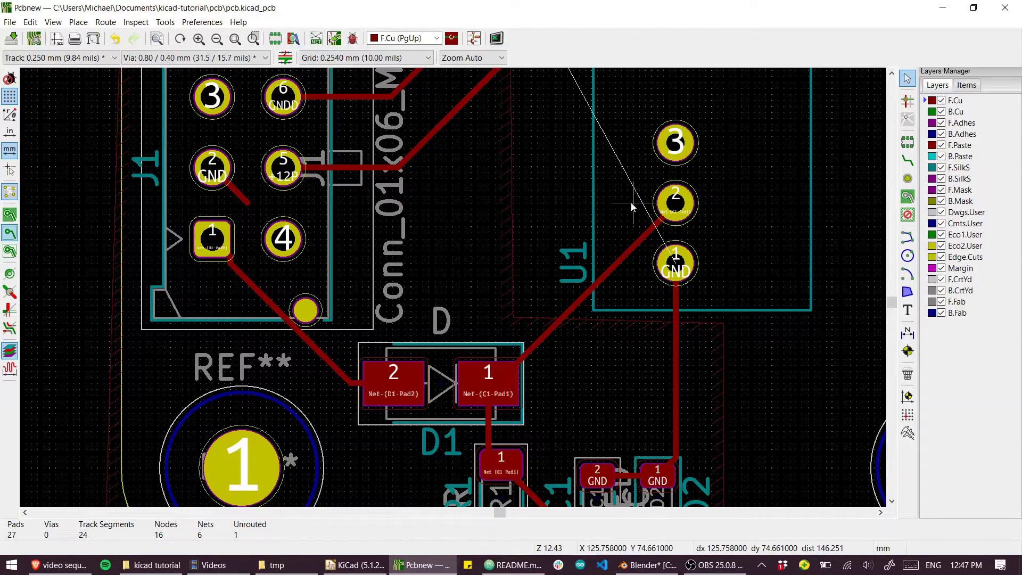
Route GND from the J1 pad 2 stub on F.Cu to a via just left of U1, continuing on B.Cu to U1 pad 1
{"action": "left_click", "coordinate": [907, 159]}
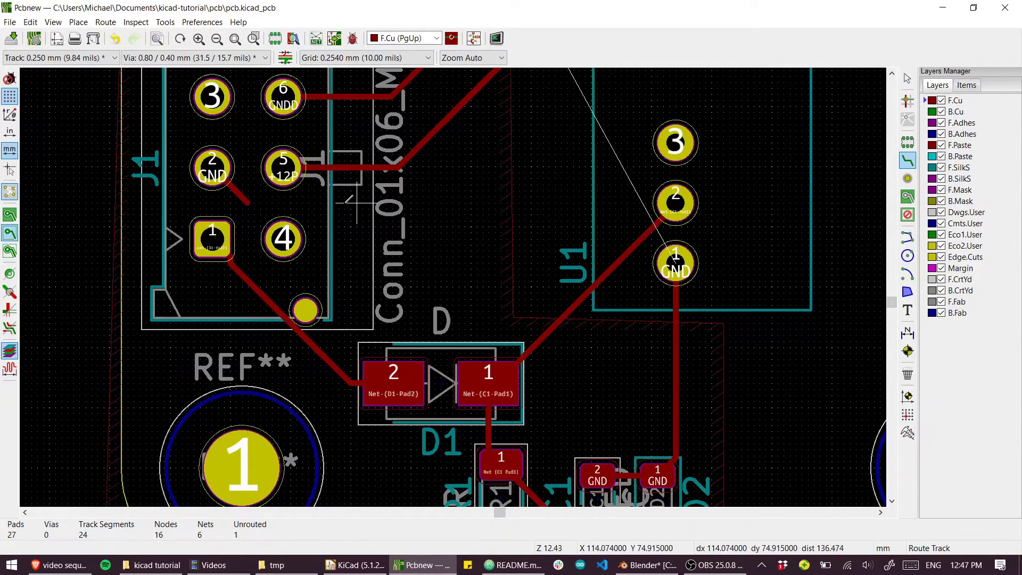
{"action": "left_click", "coordinate": [248, 201]}
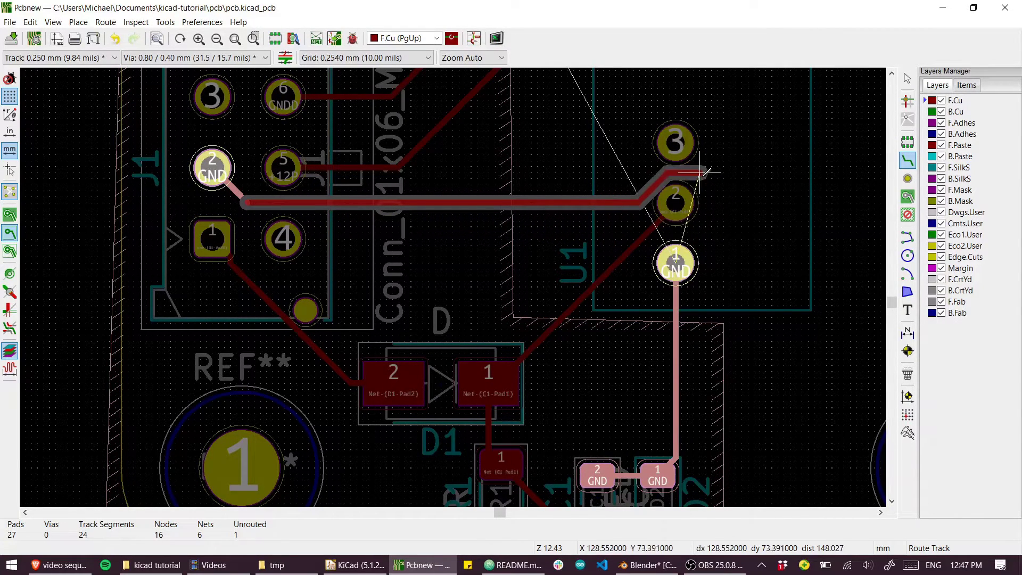
{"action": "key", "text": "v"}
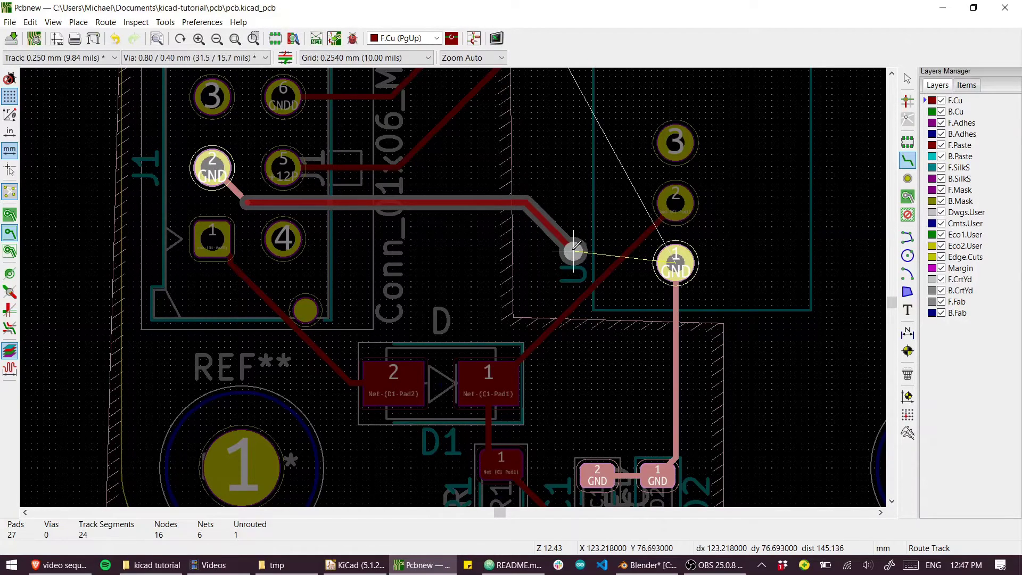
{"action": "left_click", "coordinate": [574, 250]}
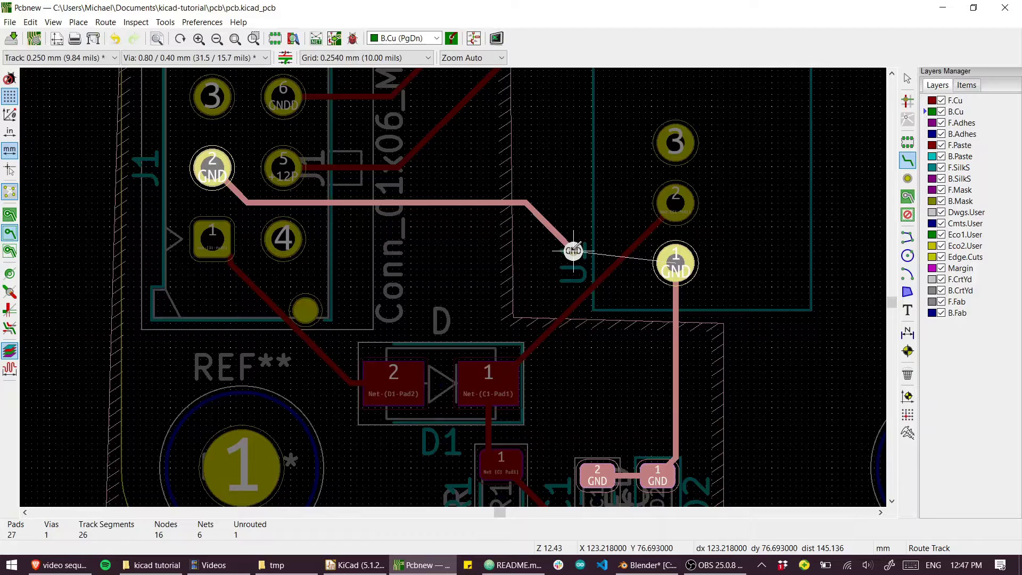
{"action": "left_click", "coordinate": [676, 261]}
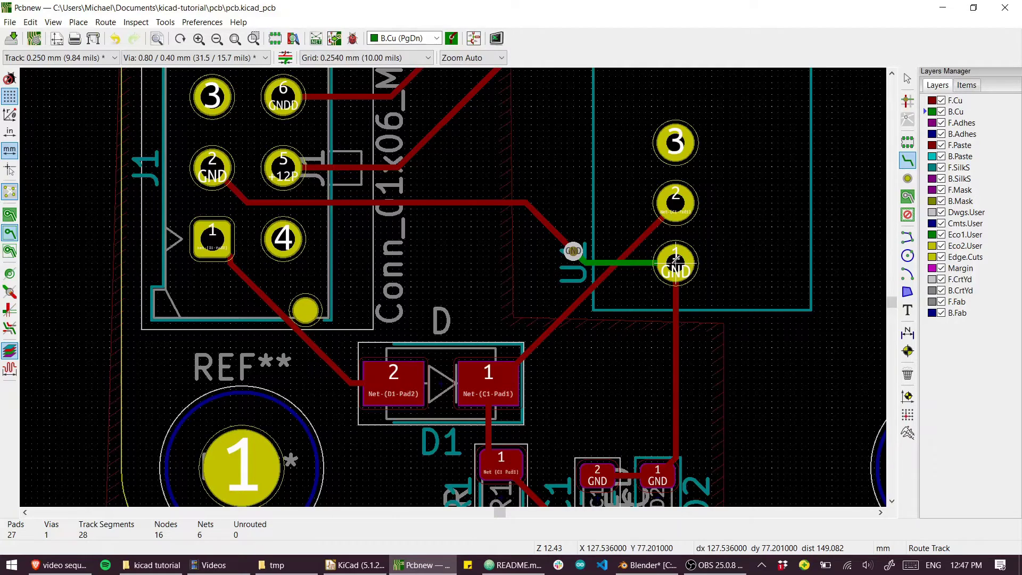
Delete the GND route through the via and reroute J1 pad 2 to U1 pad 1 entirely on B.Cu
{"action": "key", "text": "Delete"}
{"action": "left_click", "coordinate": [907, 161]}
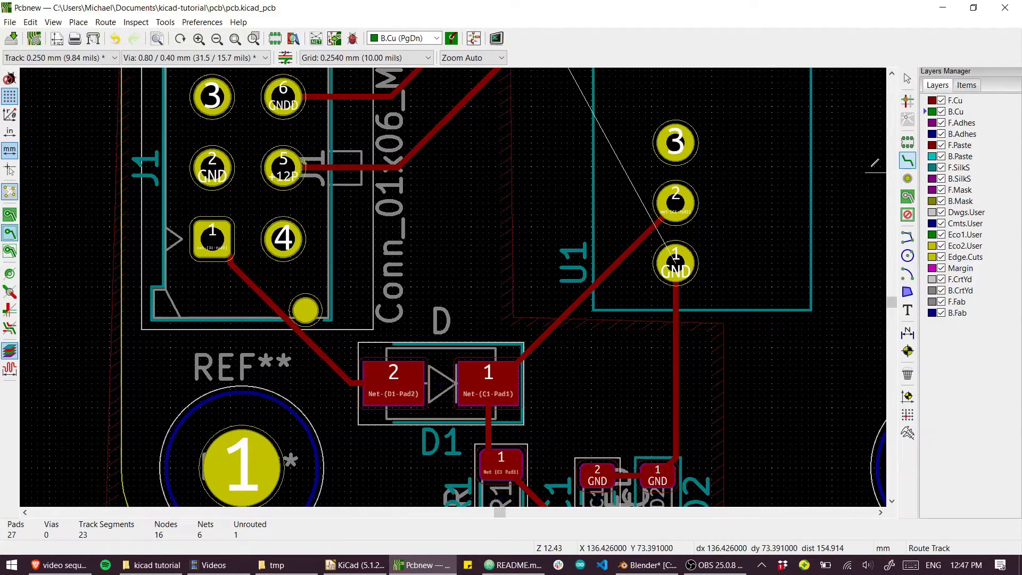
{"action": "left_click", "coordinate": [213, 168]}
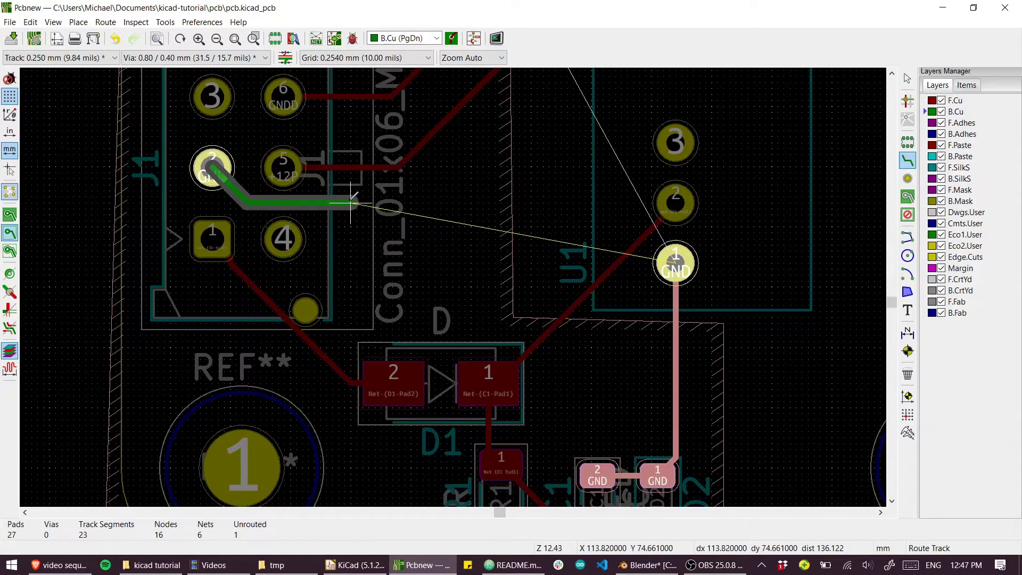
{"action": "left_click", "coordinate": [446, 205]}
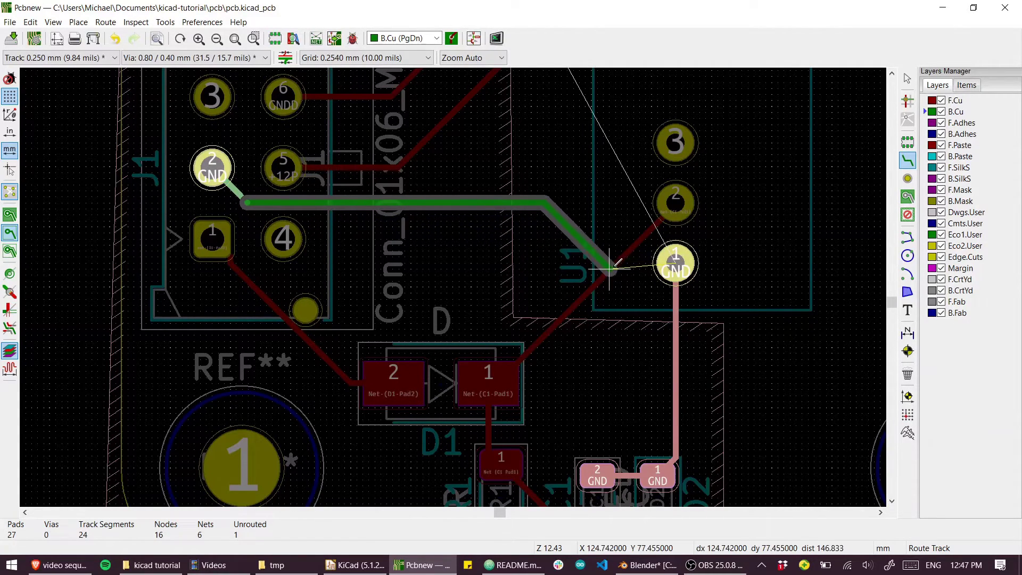
{"action": "left_click", "coordinate": [673, 259]}
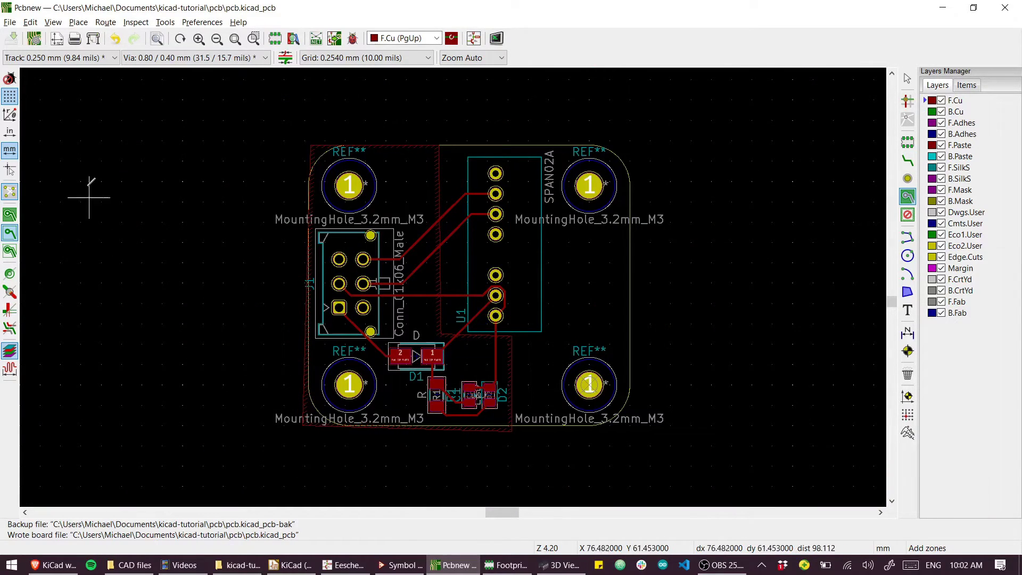
{"action": "left_click", "coordinate": [28, 58]}
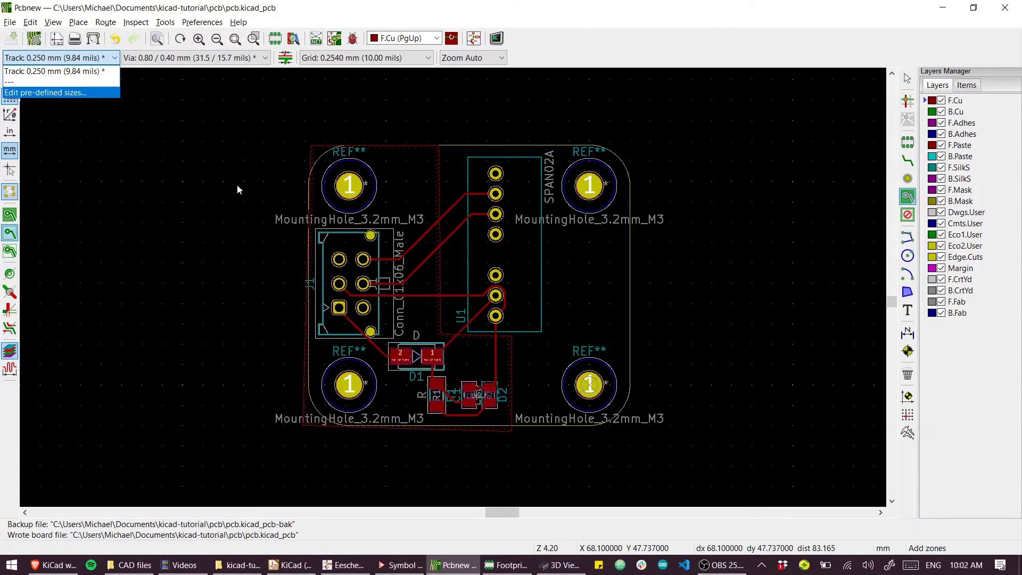
{"action": "left_click", "coordinate": [139, 200]}
{"action": "key", "text": "Escape"}
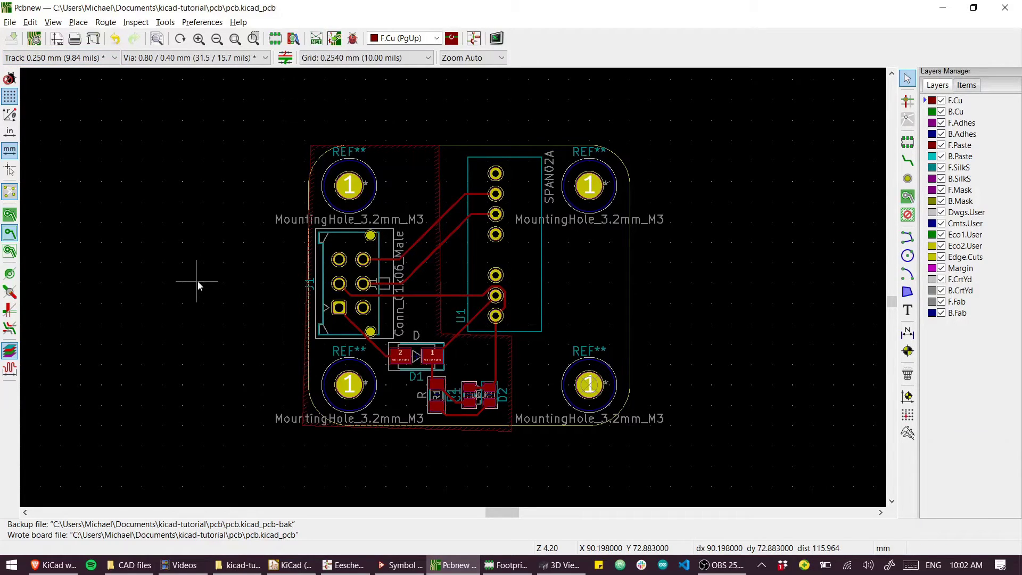
Examine the board's tracks, copper zone and placed components from several angles in the 3D viewer
{"action": "key", "text": "alt+3"}
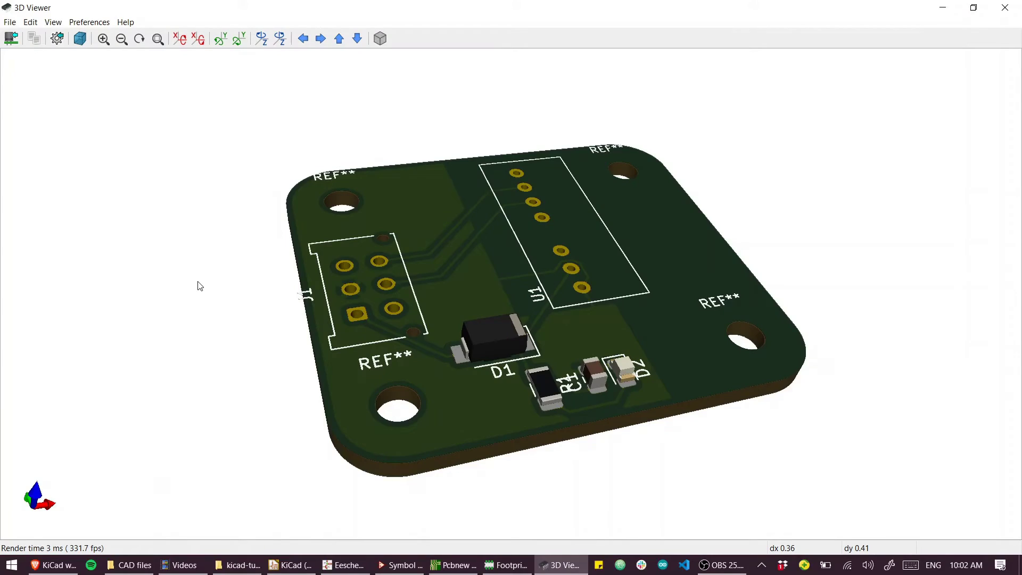
{"action": "left_click_drag", "start_coordinate": [606, 364], "coordinate": [341, 367]}
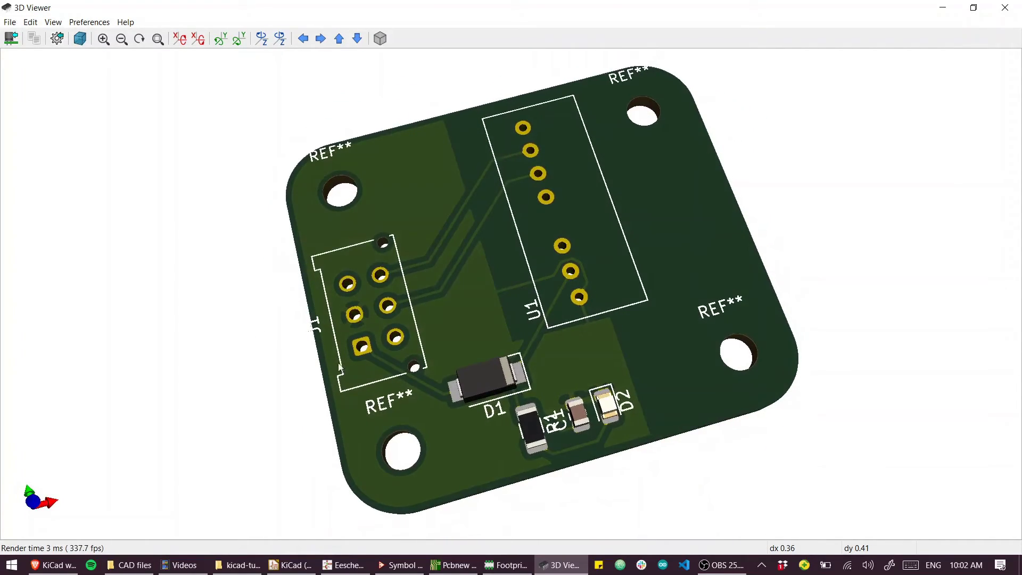
{"action": "left_click_drag", "start_coordinate": [560, 425], "coordinate": [592, 223]}
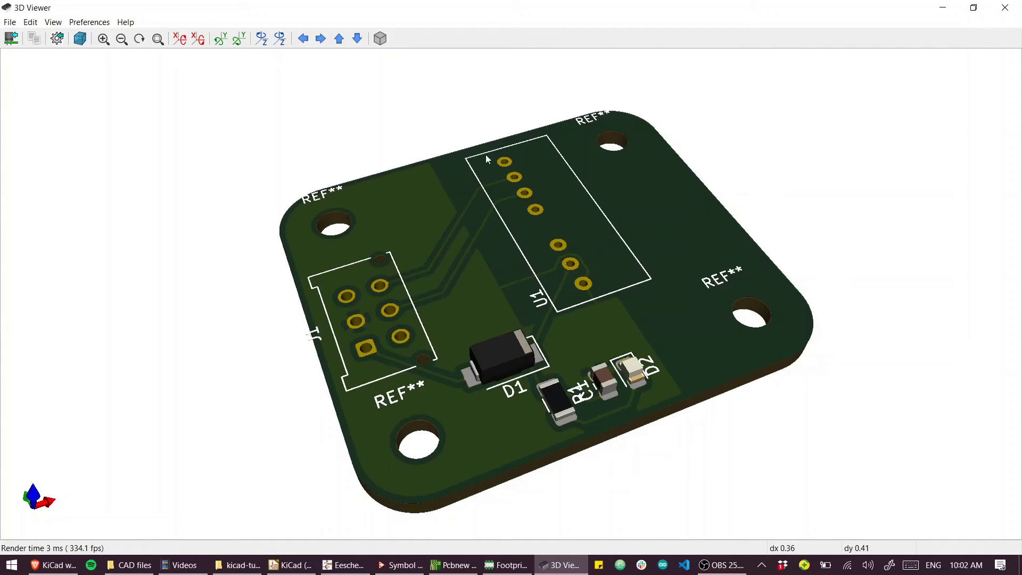
{"action": "left_click_drag", "start_coordinate": [654, 266], "coordinate": [418, 341]}
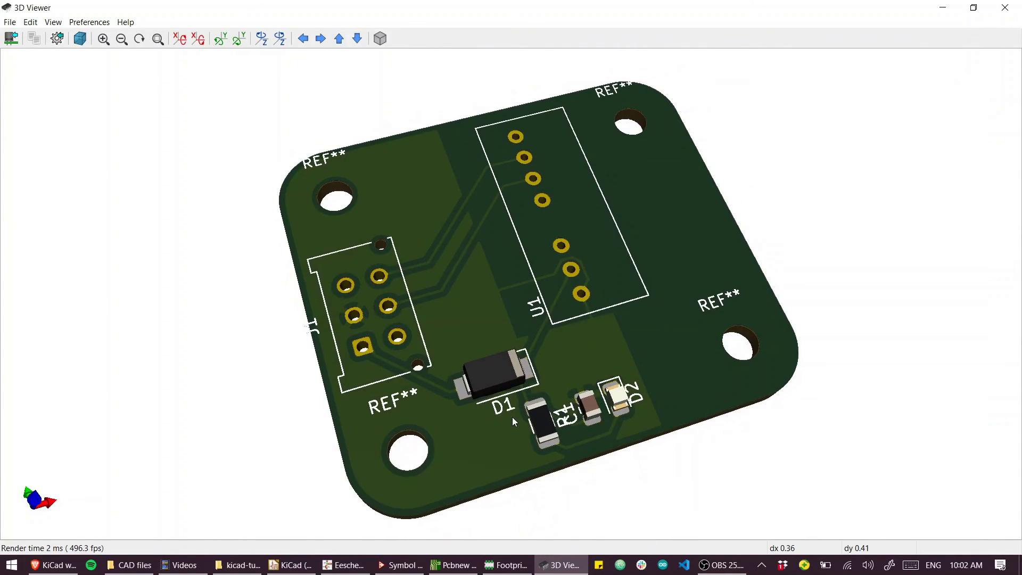